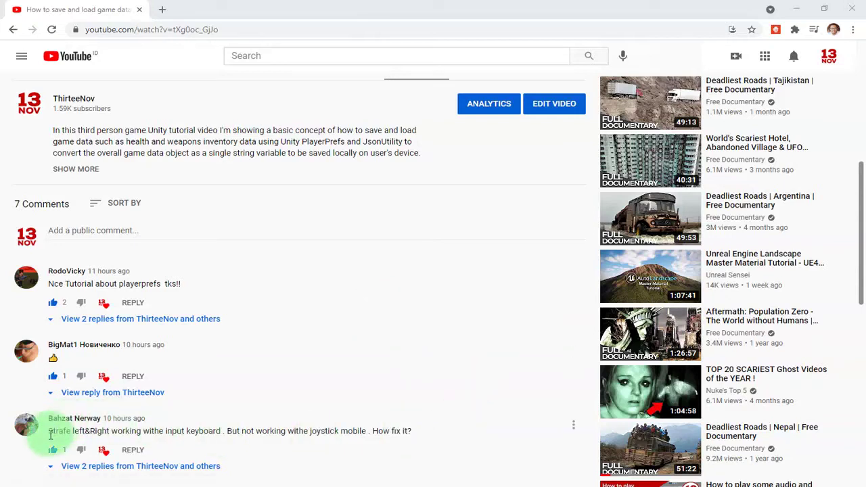
# Play-test walking and turning the character with the on-screen joystick, then stop and select MyPlayer
pyautogui.tripleClick(100, 431)
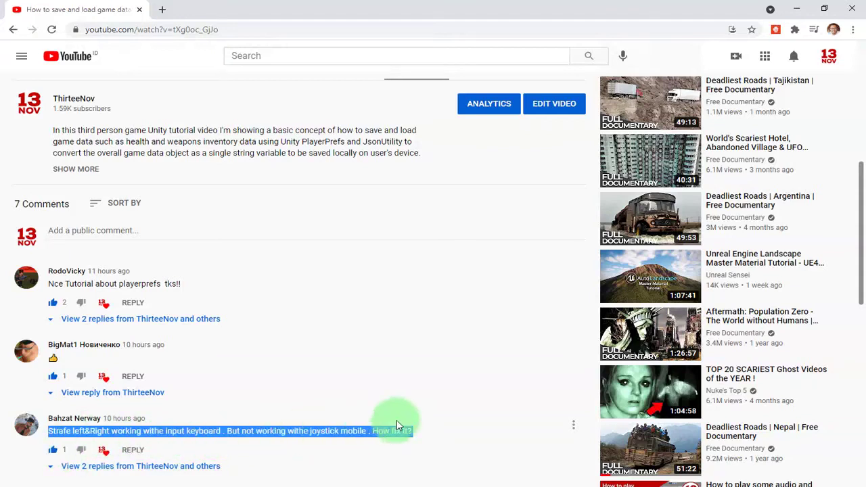
pyautogui.tripleClick(267, 433)
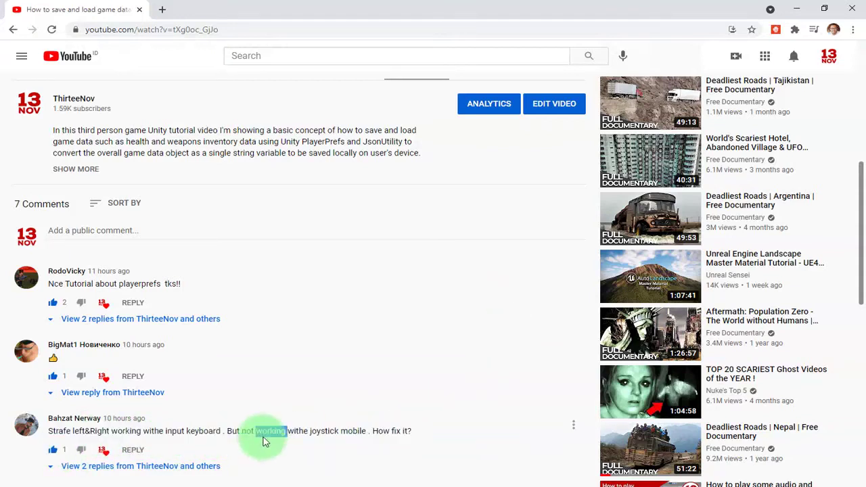
pyautogui.click(489, 383)
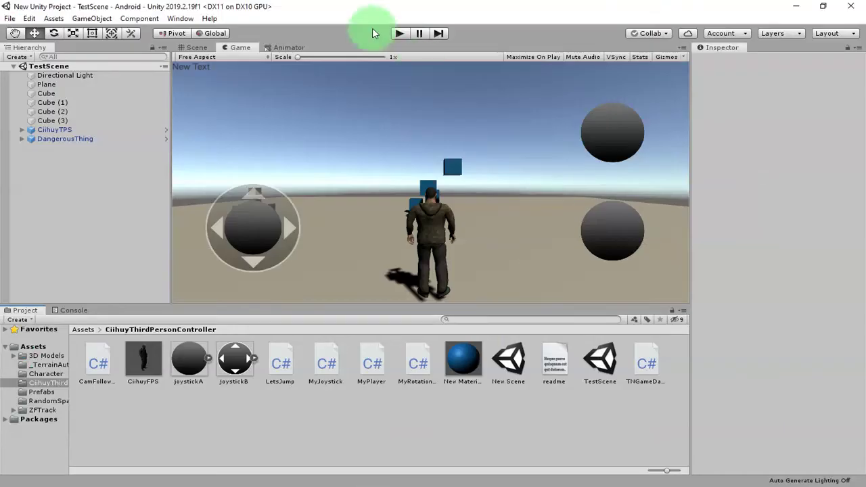
pyautogui.click(401, 33)
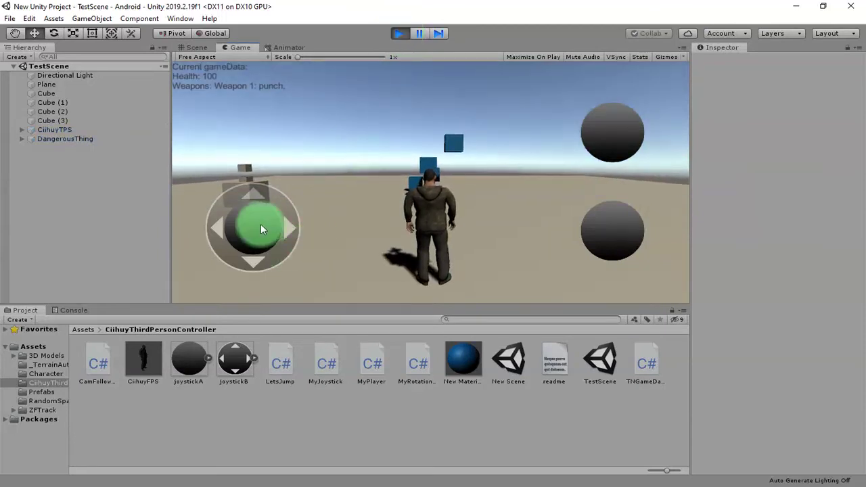
pyautogui.moveTo(261, 224)
pyautogui.mouseDown()
pyautogui.moveTo(260, 165)
pyautogui.moveTo(257, 286)
pyautogui.moveTo(261, 142)
pyautogui.moveTo(252, 311)
pyautogui.moveTo(286, 120)
pyautogui.moveTo(267, 392)
pyautogui.moveTo(257, 232)
pyautogui.moveTo(155, 232)
pyautogui.moveTo(395, 232)
pyautogui.moveTo(158, 219)
pyautogui.moveTo(415, 236)
pyautogui.moveTo(286, 223)
pyautogui.moveTo(313, 252)
pyautogui.mouseUp()
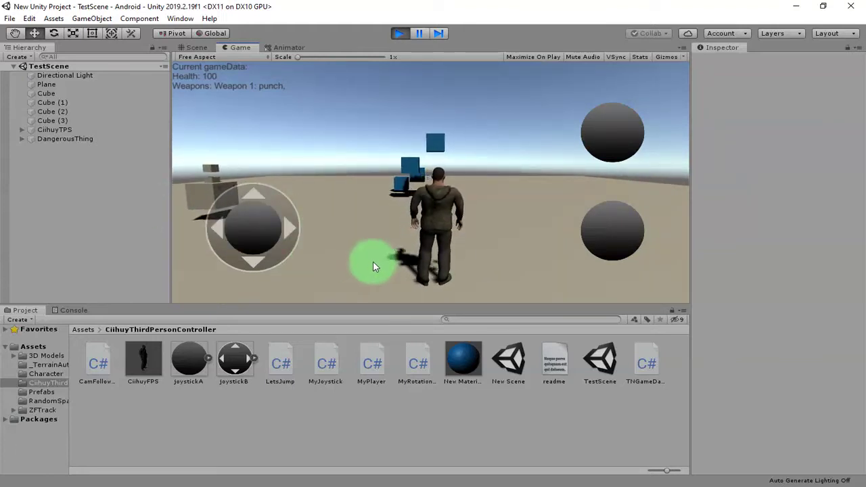
pyautogui.moveTo(372, 261)
pyautogui.mouseDown()
pyautogui.moveTo(373, 253)
pyautogui.moveTo(274, 229)
pyautogui.moveTo(200, 226)
pyautogui.moveTo(395, 225)
pyautogui.moveTo(203, 218)
pyautogui.moveTo(444, 219)
pyautogui.moveTo(413, 237)
pyautogui.moveTo(258, 241)
pyautogui.moveTo(548, 206)
pyautogui.moveTo(585, 142)
pyautogui.moveTo(535, 194)
pyautogui.mouseUp()
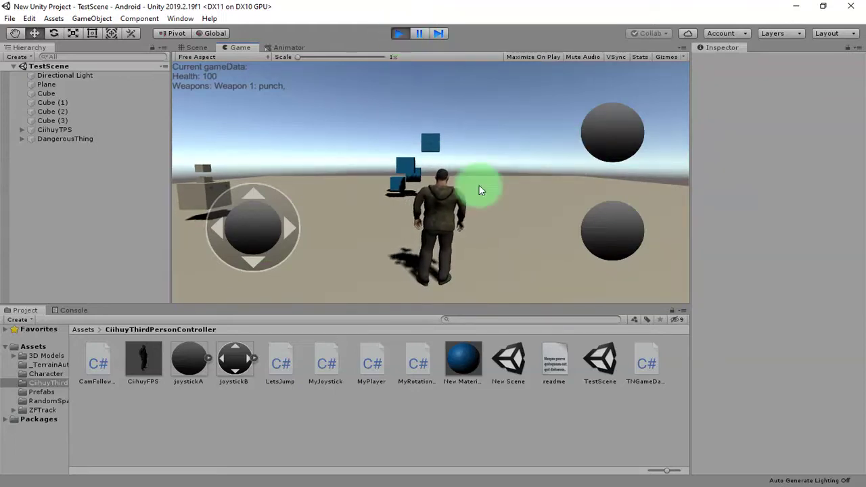
pyautogui.click(399, 34)
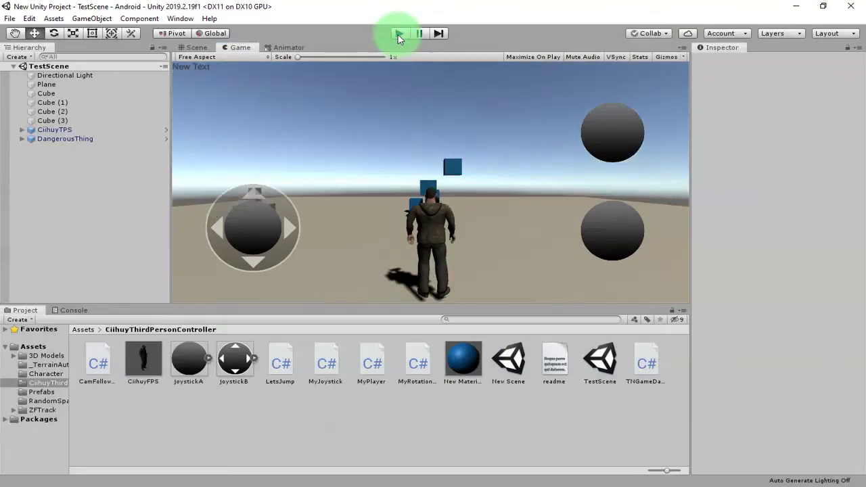
pyautogui.click(368, 368)
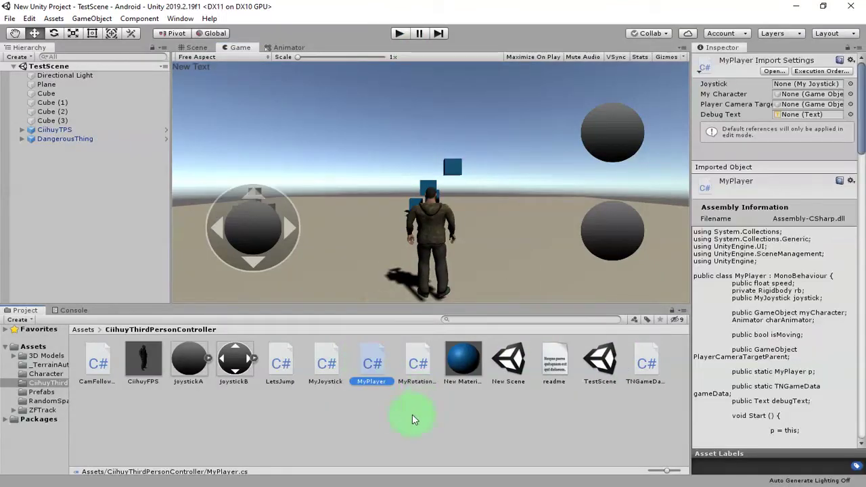
# Open MyPlayer.cs in Notepad++ and scroll through the Update movement code
pyautogui.doubleClick(372, 366)
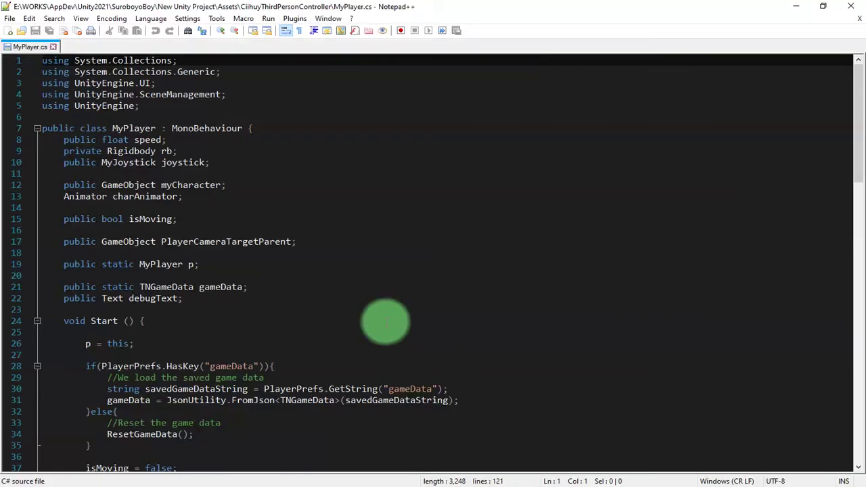
pyautogui.scroll(-8, 384, 322)
pyautogui.scroll(-6, 385, 321)
pyautogui.scroll(-10, 383, 322)
pyautogui.scroll(-4, 382, 322)
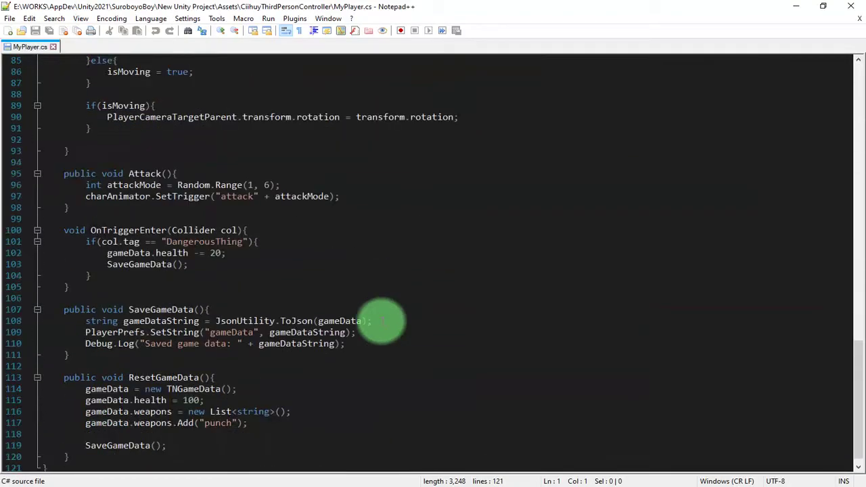
pyautogui.scroll(-1, 382, 322)
pyautogui.scroll(5, 382, 322)
pyautogui.scroll(4, 382, 322)
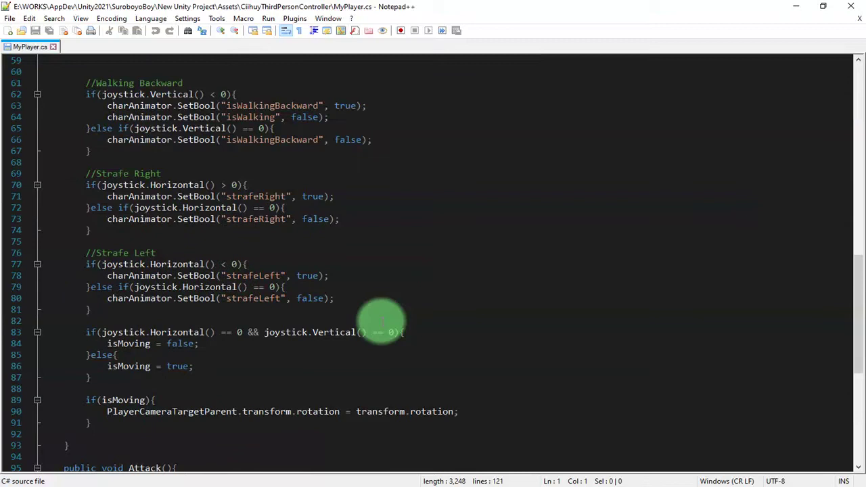
# Inspect the Strafe Left and Strafe Right joystick Horizontal checks
pyautogui.click(96, 253)
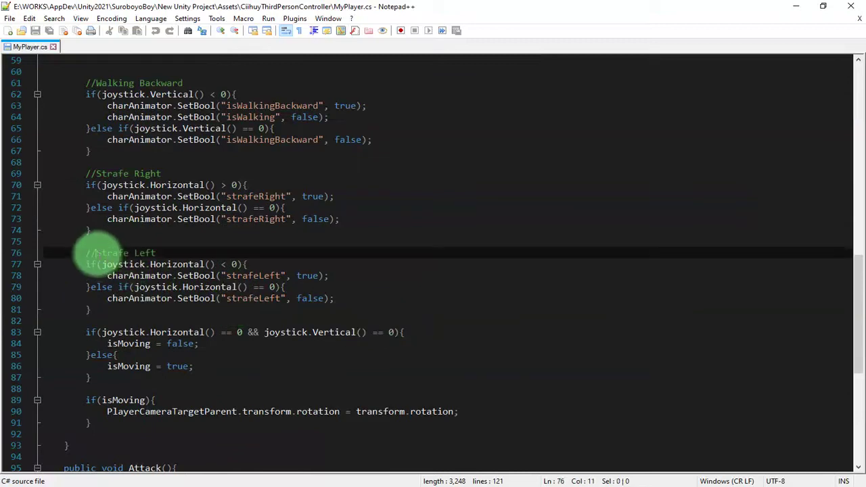
pyautogui.moveTo(86, 174); pyautogui.dragTo(161, 174)
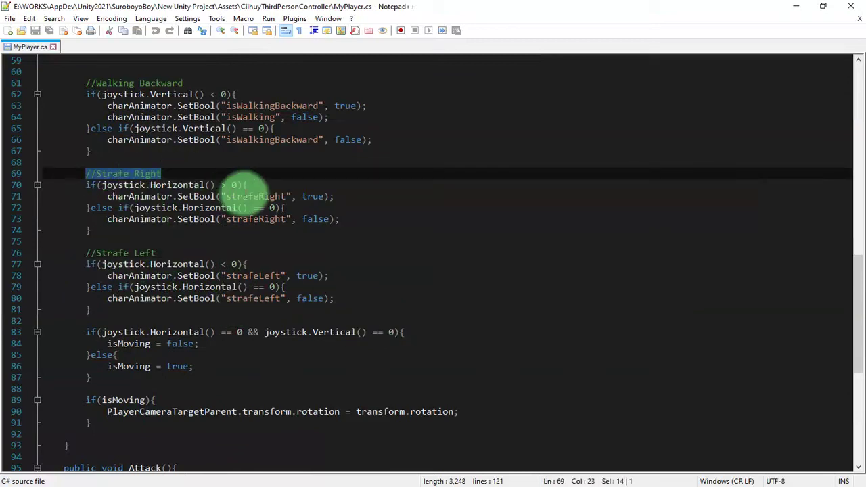
pyautogui.click(218, 263)
pyautogui.scroll(2, 205, 223)
pyautogui.doubleClick(177, 252)
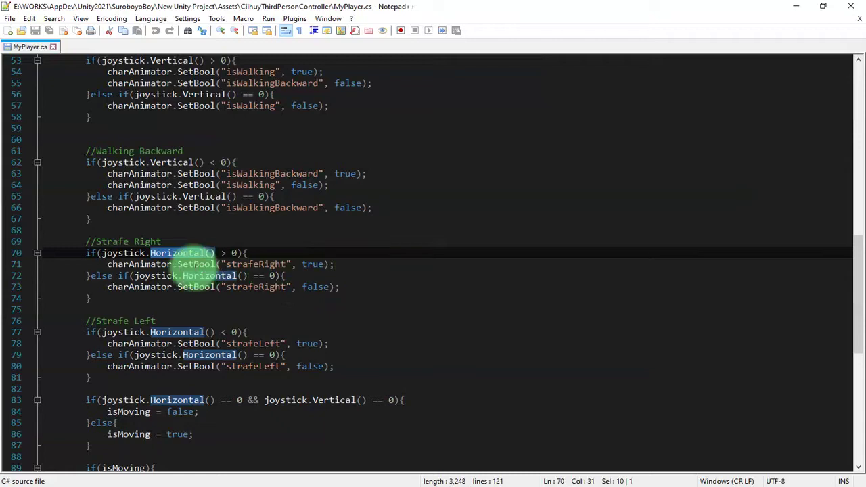
pyautogui.scroll(1, 301, 274)
pyautogui.scroll(2, 302, 286)
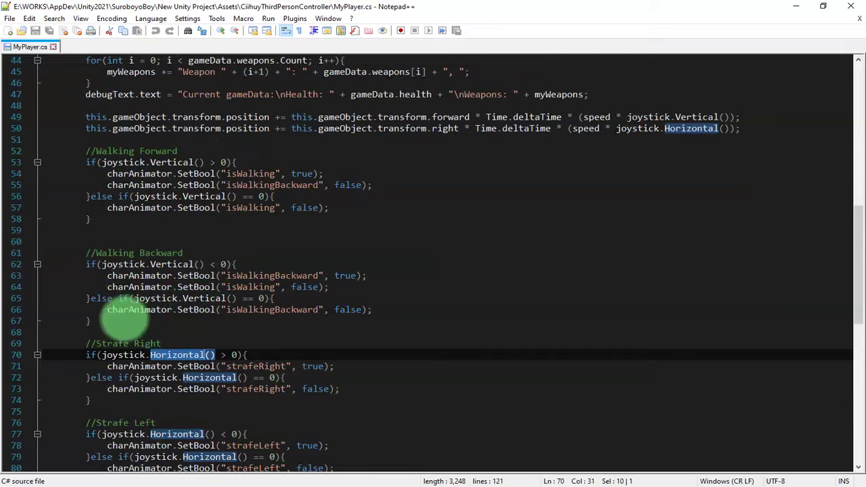
# Review the walking forward and backward blocks and their isWalking SetBool lines
pyautogui.click(85, 162)
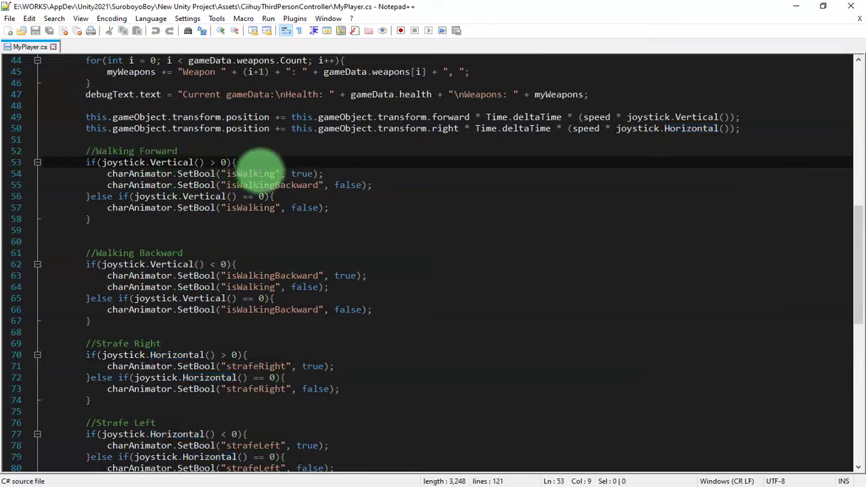
pyautogui.click(269, 163)
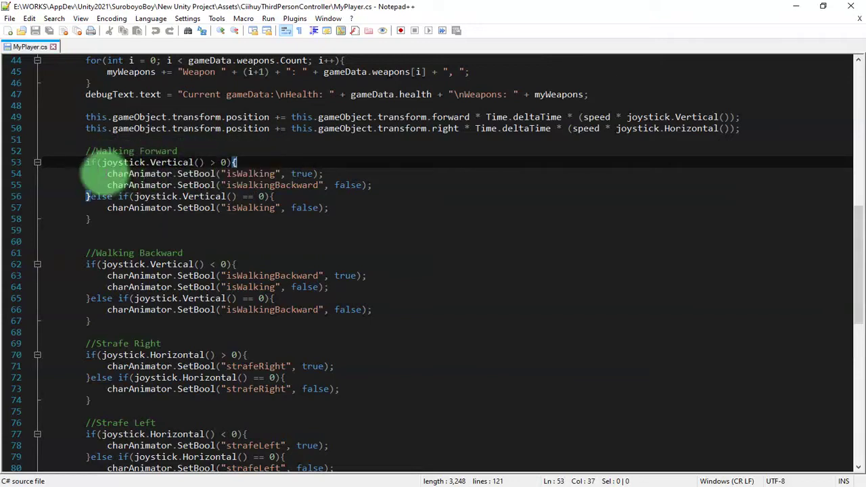
pyautogui.moveTo(107, 174); pyautogui.dragTo(369, 177)
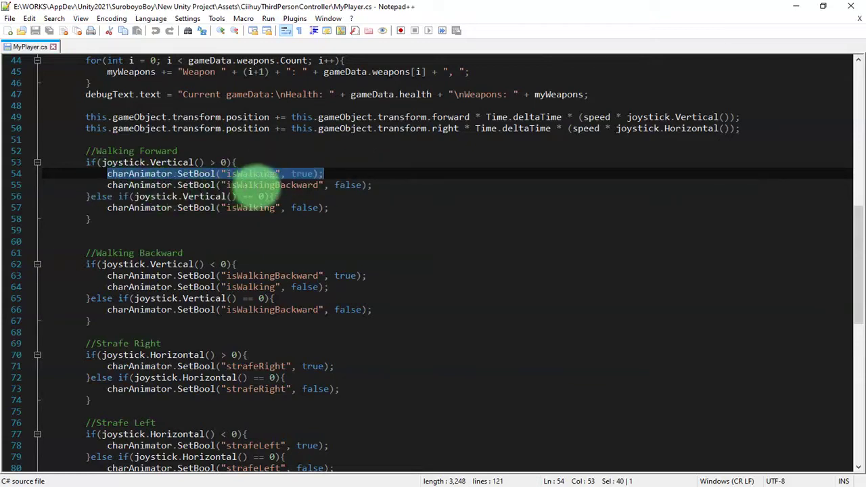
pyautogui.click(362, 184)
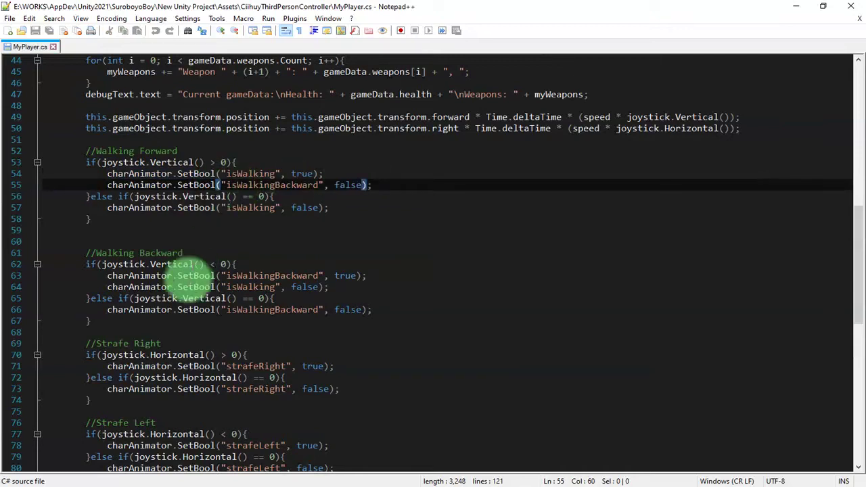
pyautogui.click(192, 275)
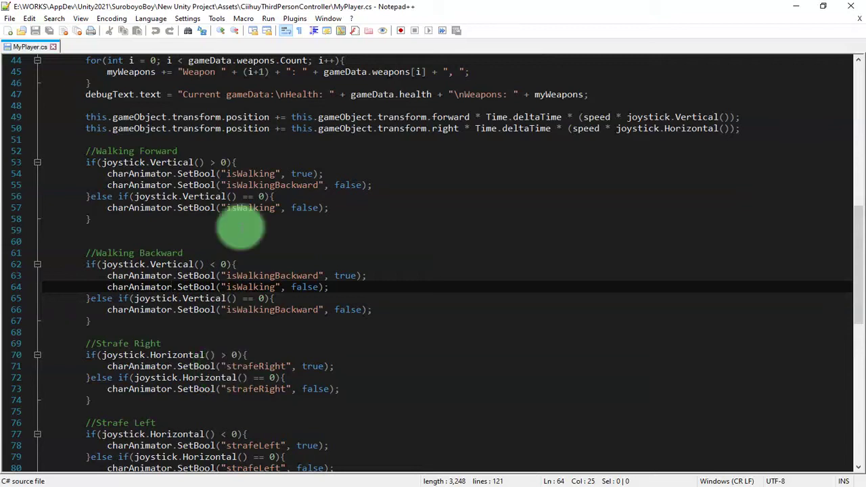
pyautogui.click(106, 365)
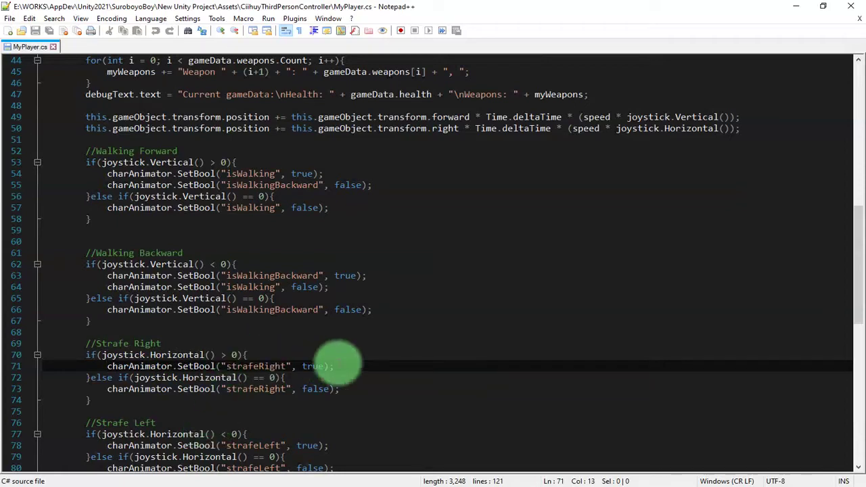
pyautogui.scroll(-1, 332, 362)
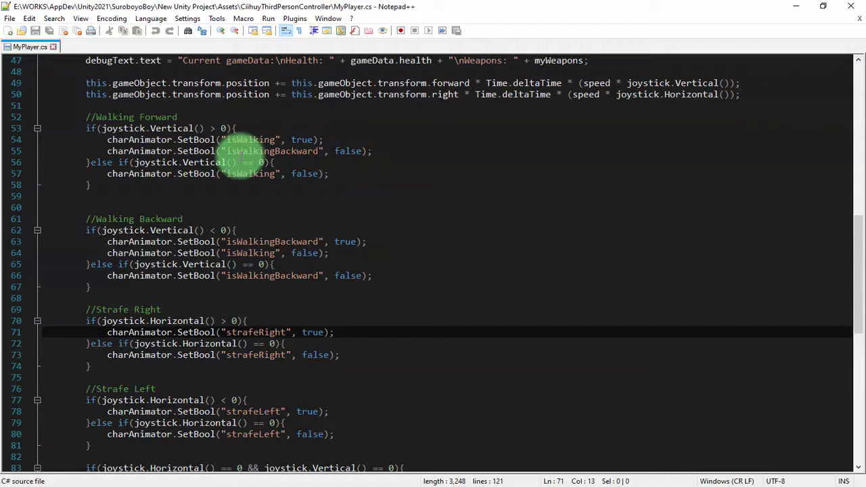
pyautogui.scroll(-3, 341, 332)
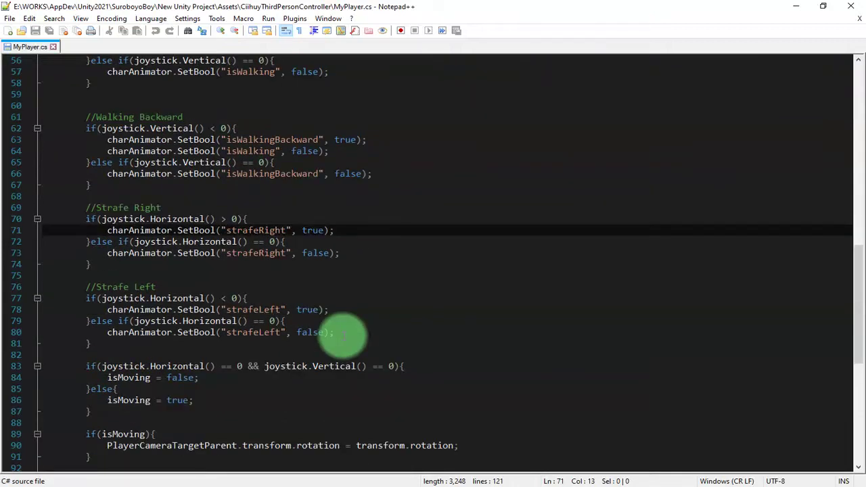
# Add blank lines after the Strafe Left block, then undo them
pyautogui.click(91, 343)
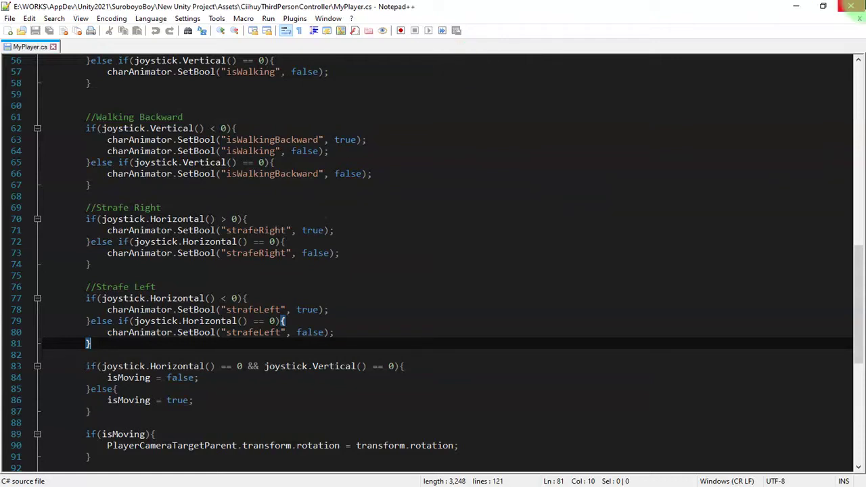
pyautogui.press('Return')
pyautogui.press('Return')
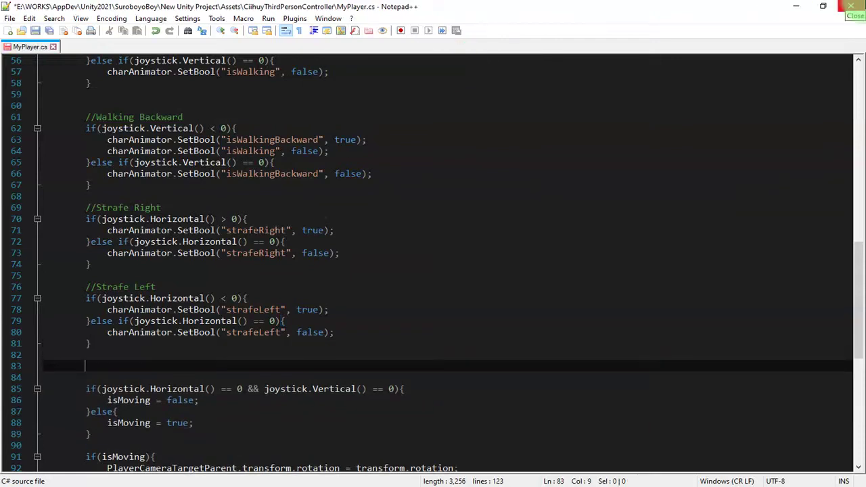
pyautogui.hotkey('shift', 'Up')
pyautogui.hotkey('ctrl', 'z')
pyautogui.hotkey('ctrl', 'z')
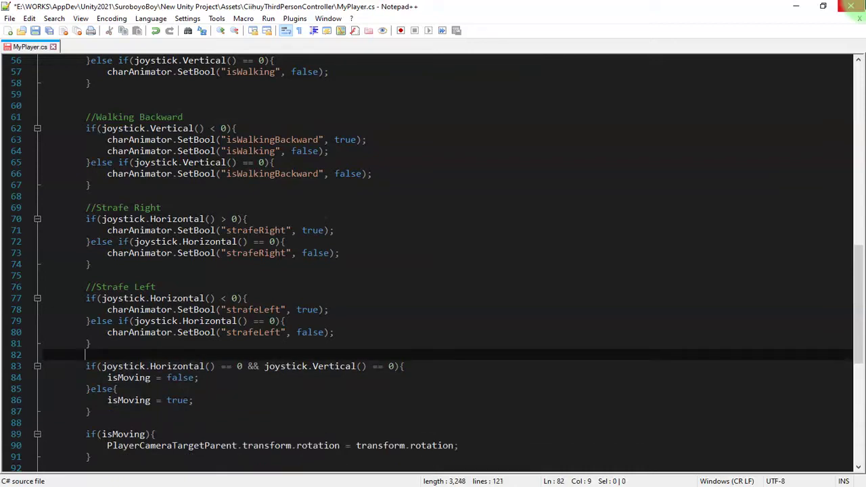
pyautogui.scroll(-1, 217, 257)
pyautogui.scroll(-4, 196, 292)
pyautogui.scroll(5, 196, 292)
pyautogui.scroll(5, 140, 309)
pyautogui.scroll(-12, 158, 332)
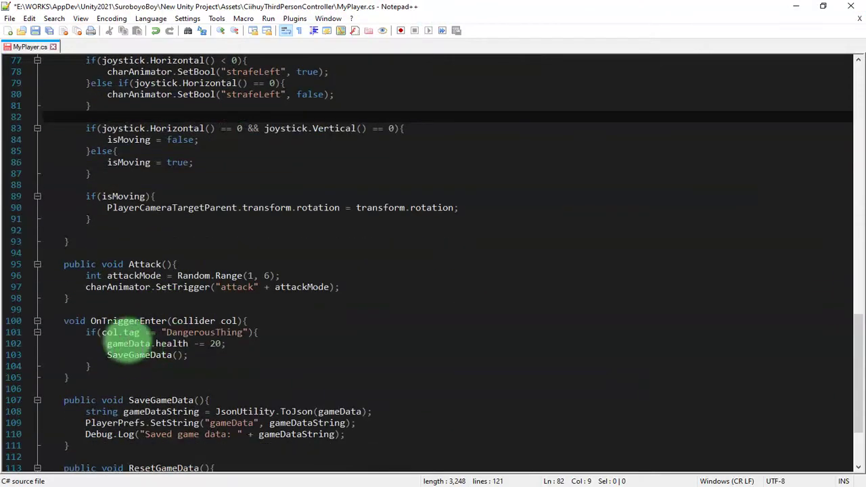
# Begin a new public void method declaration below the movement method
pyautogui.click(95, 242)
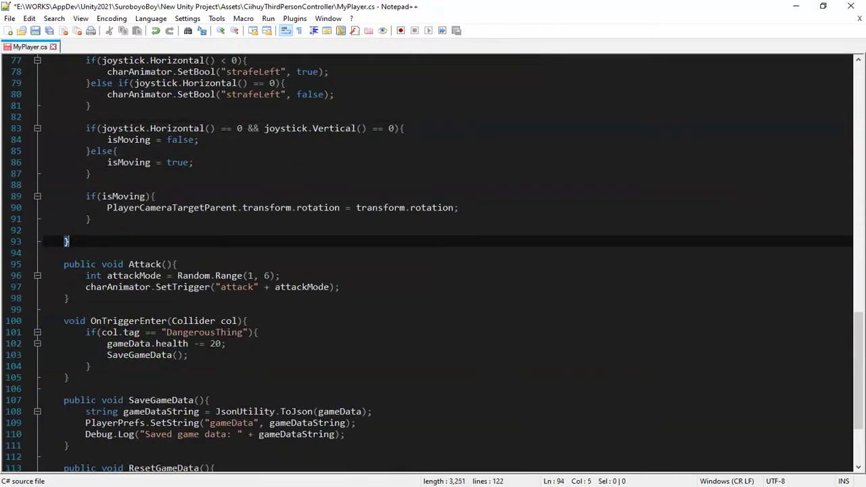
pyautogui.press('Return')
pyautogui.write('pu')
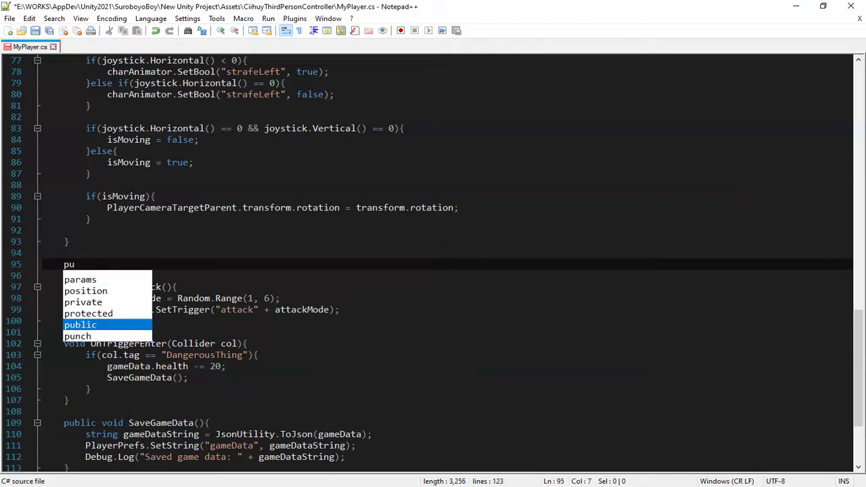
pyautogui.press('Return')
pyautogui.write('vo')
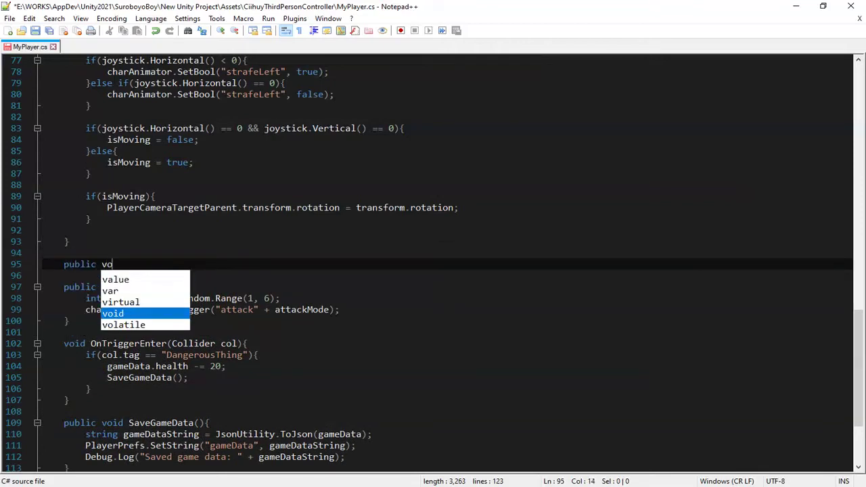
pyautogui.press('Return')
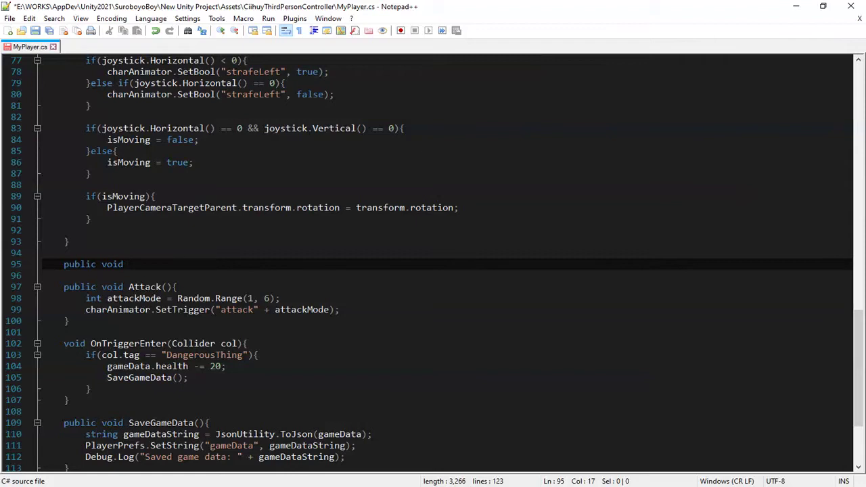
# Complete the empty DisableAllMovementsAnim() method, save, and select its name for copying
pyautogui.write('Dias')
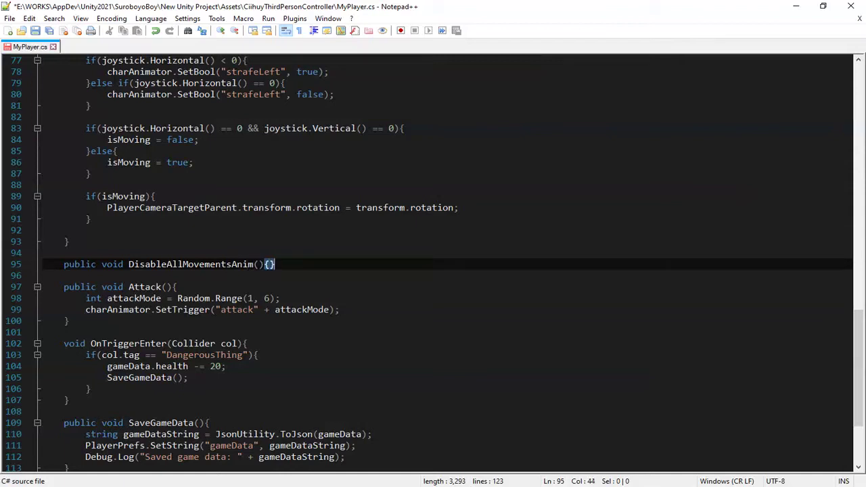
pyautogui.press('Return')
pyautogui.hotkey('ctrl', 's')
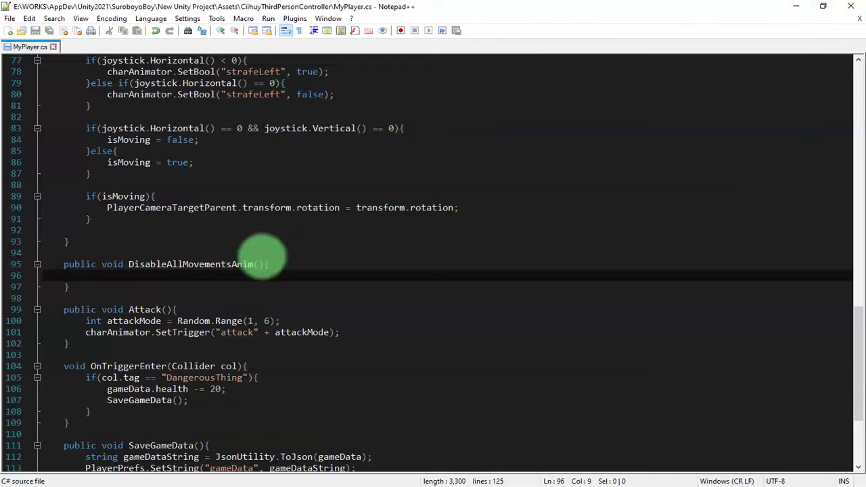
pyautogui.doubleClick(189, 264)
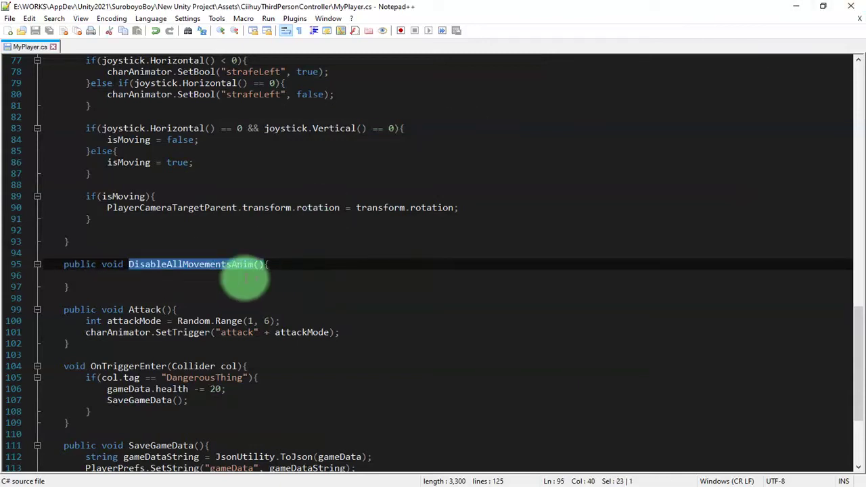
pyautogui.rightClick(219, 265)
# Add a DisableAllMovementsAnim() call to the forward branch and cut its isWalkingBackward false line
pyautogui.click(246, 44)
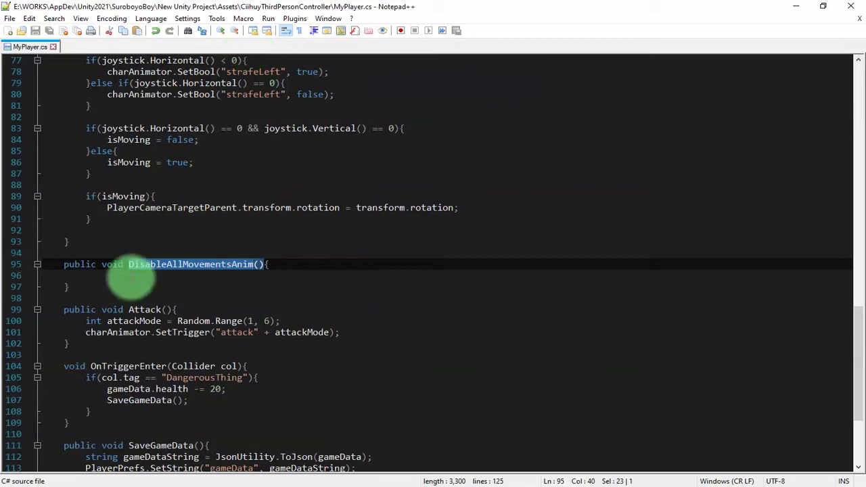
pyautogui.scroll(1, 139, 267)
pyautogui.scroll(3, 155, 355)
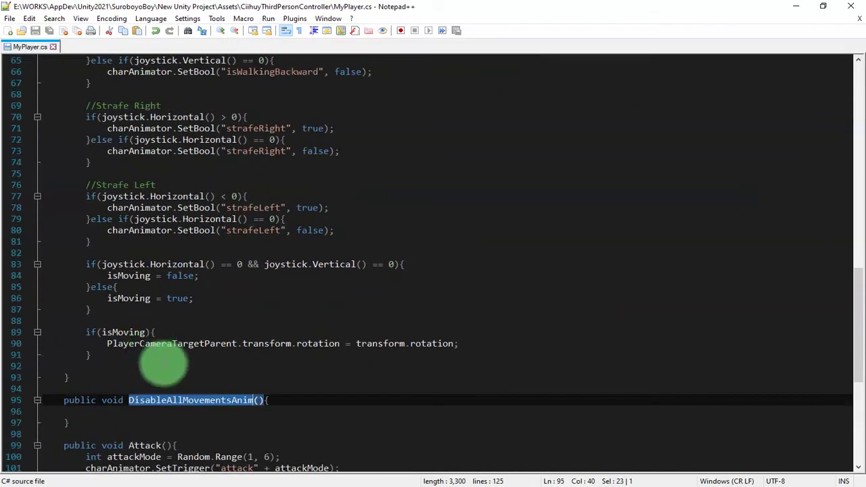
pyautogui.scroll(3, 165, 369)
pyautogui.scroll(2, 154, 196)
pyautogui.scroll(1, 122, 190)
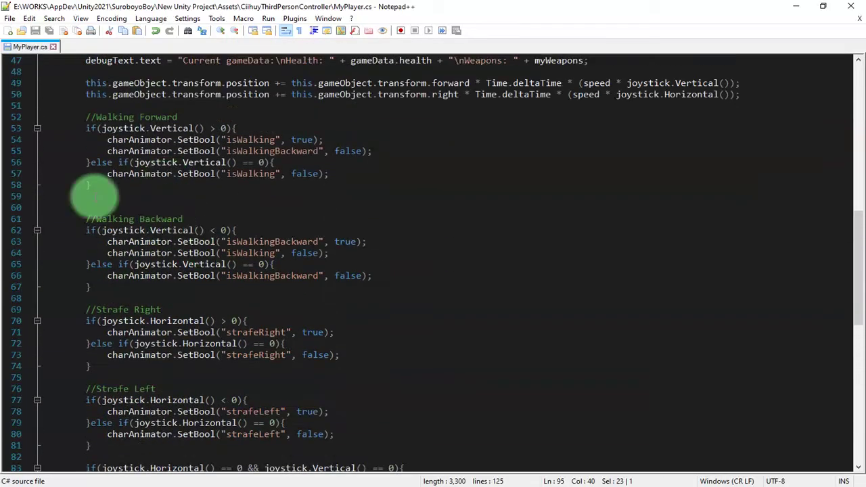
pyautogui.click(327, 140)
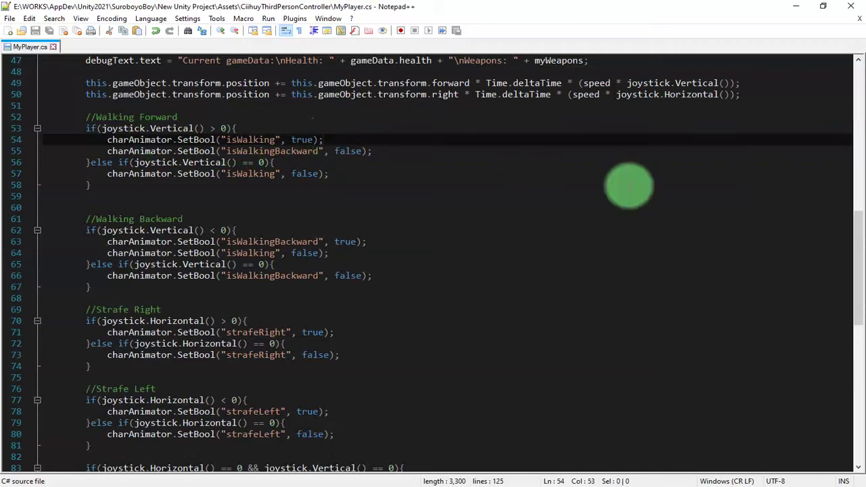
pyautogui.press('Up')
pyautogui.press('Return')
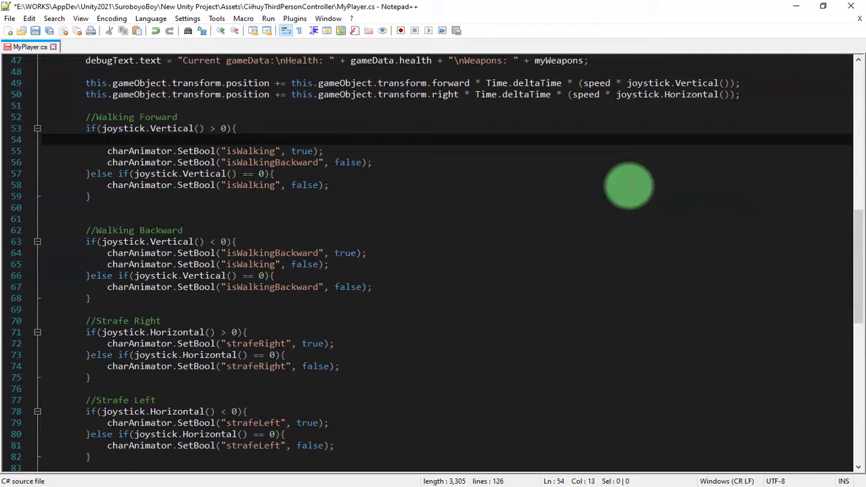
pyautogui.press('Down')
pyautogui.press('Down')
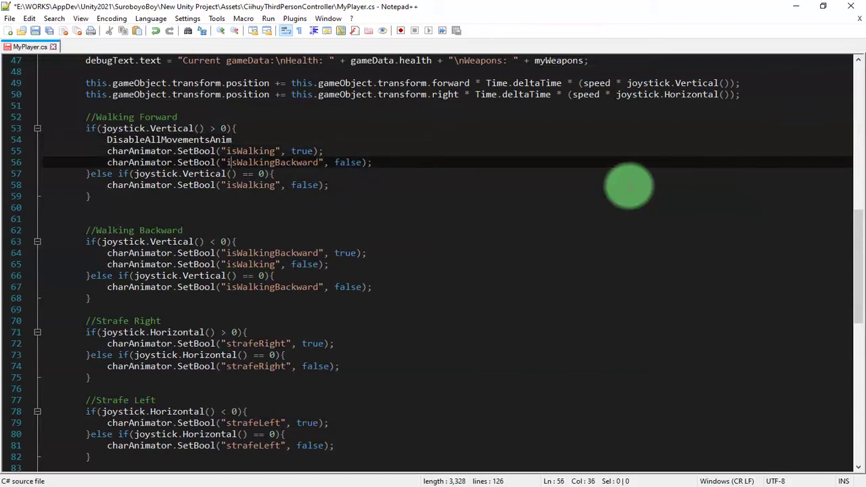
pyautogui.hotkey('shift', 'Home')
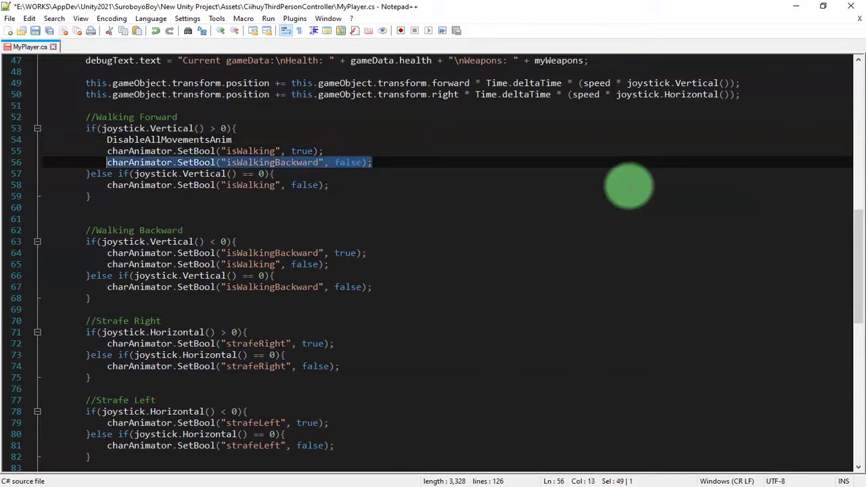
pyautogui.press('Delete')
# Move the isWalkingBackward reset into the method and add the call to the backward branch
pyautogui.scroll(-4, 629, 186)
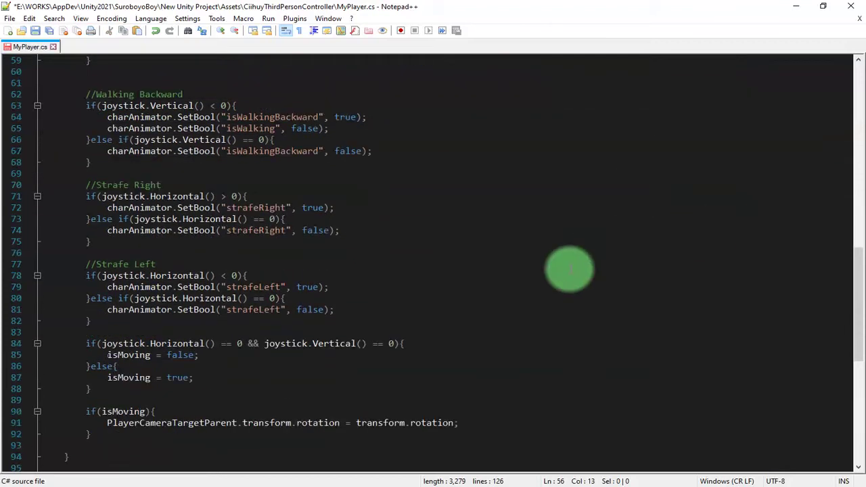
pyautogui.scroll(-3, 193, 381)
pyautogui.click(158, 389)
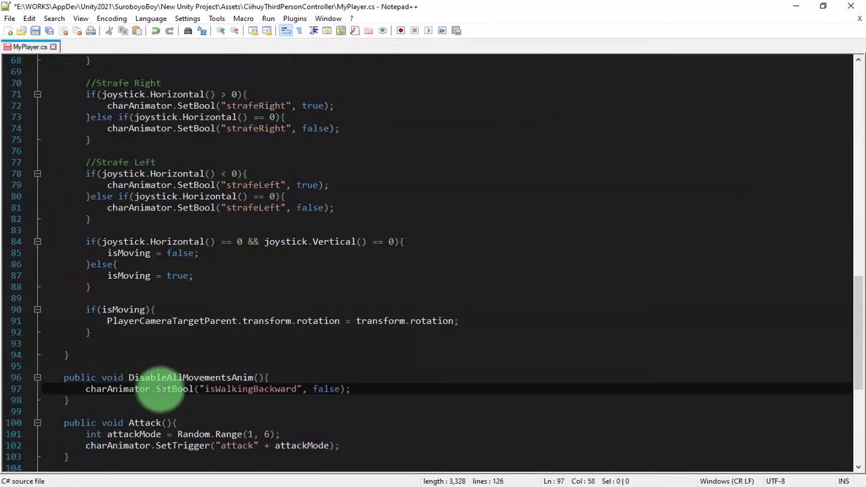
pyautogui.scroll(1, 161, 390)
pyautogui.scroll(6, 194, 376)
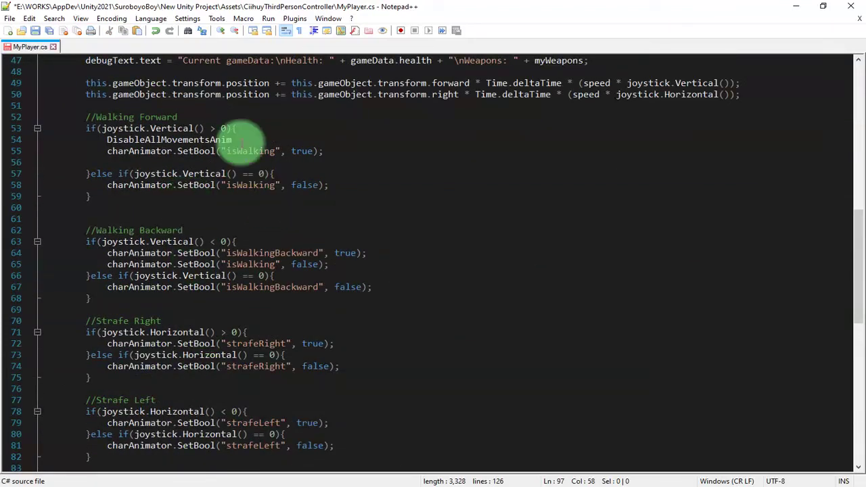
pyautogui.click(240, 140)
pyautogui.write('();')
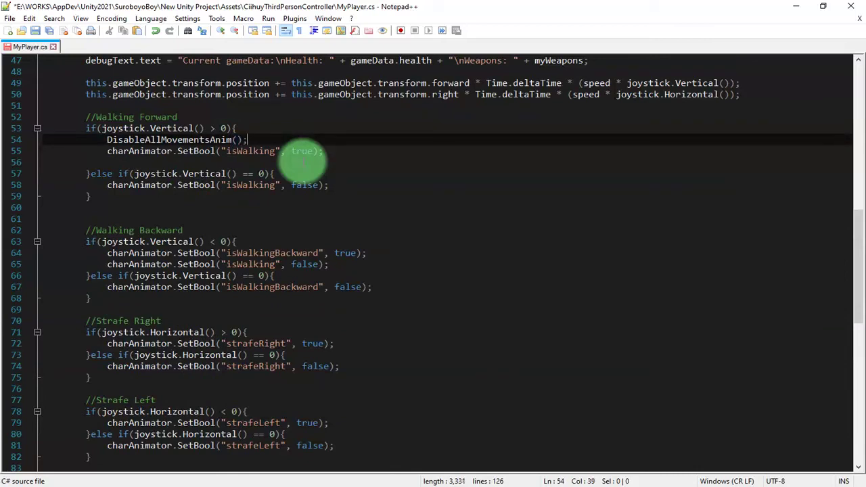
pyautogui.hotkey('shift', 'Home')
pyautogui.press('Down')
pyautogui.press('Down')
pyautogui.press('Down')
pyautogui.press('Down')
pyautogui.press('Down')
pyautogui.press('Down')
pyautogui.press('Down')
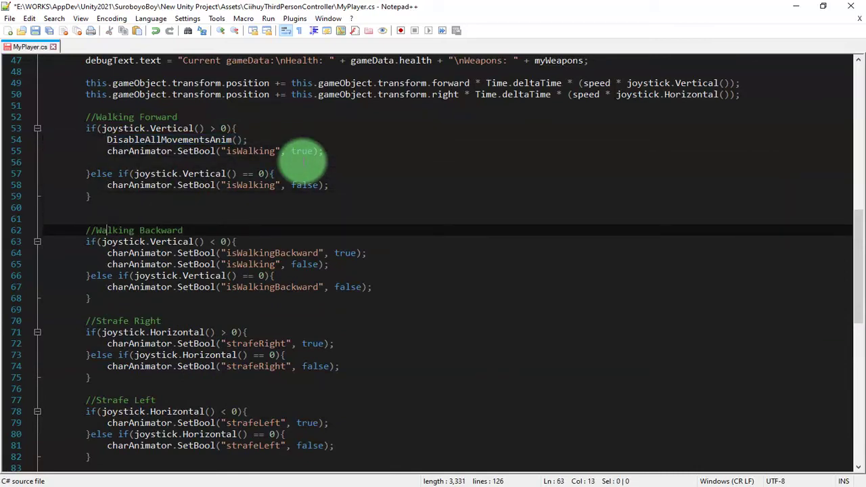
pyautogui.press('End')
pyautogui.press('Return')
pyautogui.hotkey('ctrl', 'v')
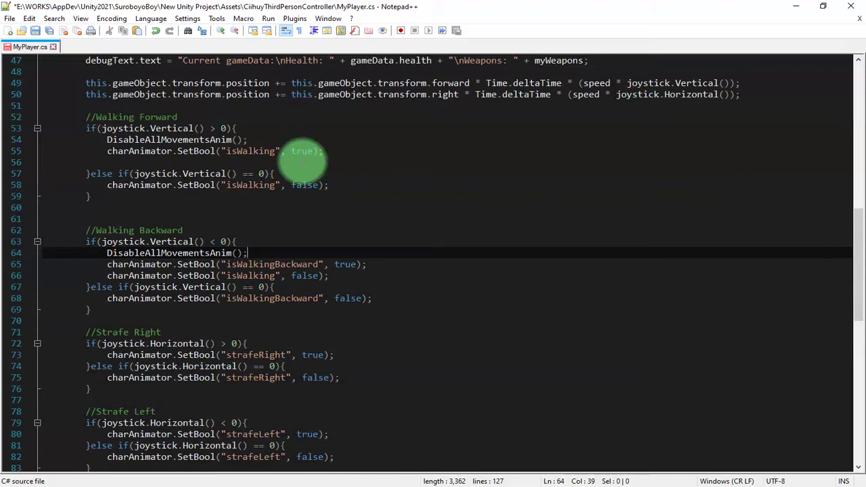
# Move the backward branch's isWalking false reset into DisableAllMovementsAnim and save
pyautogui.press('Down')
pyautogui.press('Down')
pyautogui.hotkey('shift', 'Home')
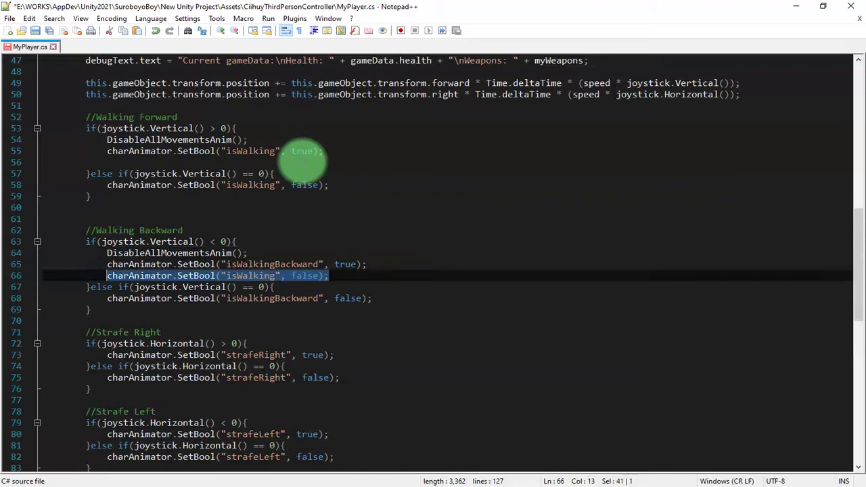
pyautogui.press('BackSpace')
pyautogui.scroll(-5, 361, 219)
pyautogui.scroll(-9, 273, 304)
pyautogui.scroll(-1, 199, 354)
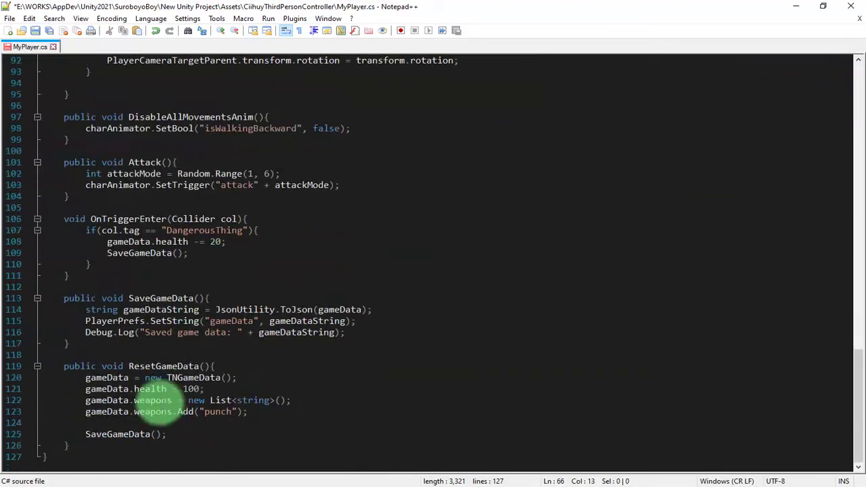
pyautogui.scroll(2, 177, 193)
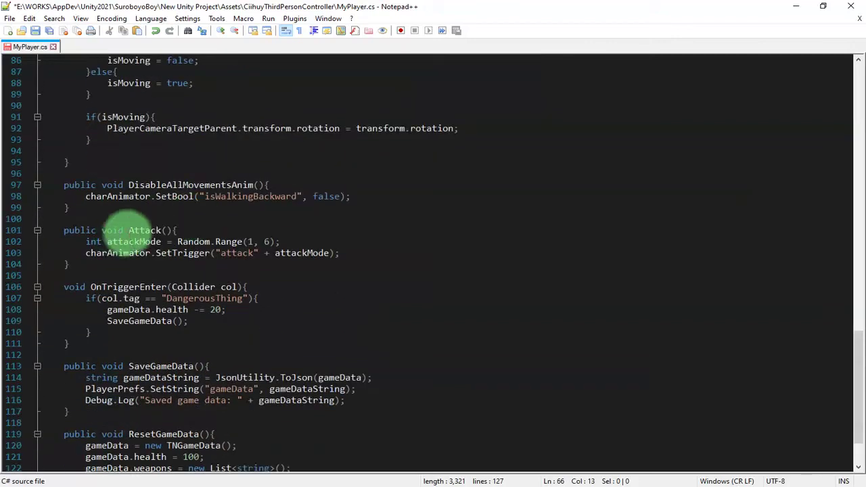
pyautogui.click(405, 197)
pyautogui.press('Return')
pyautogui.write('charAnimator.SetBool("isWalking", false);')
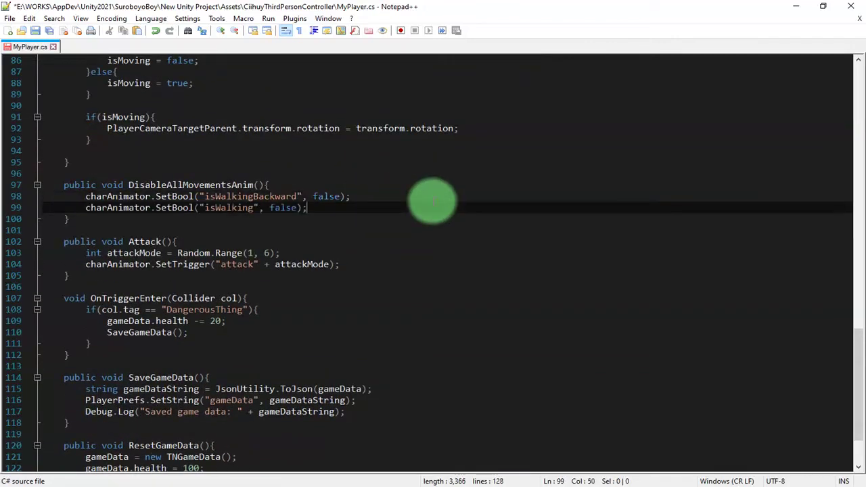
pyautogui.hotkey('ctrl', 's')
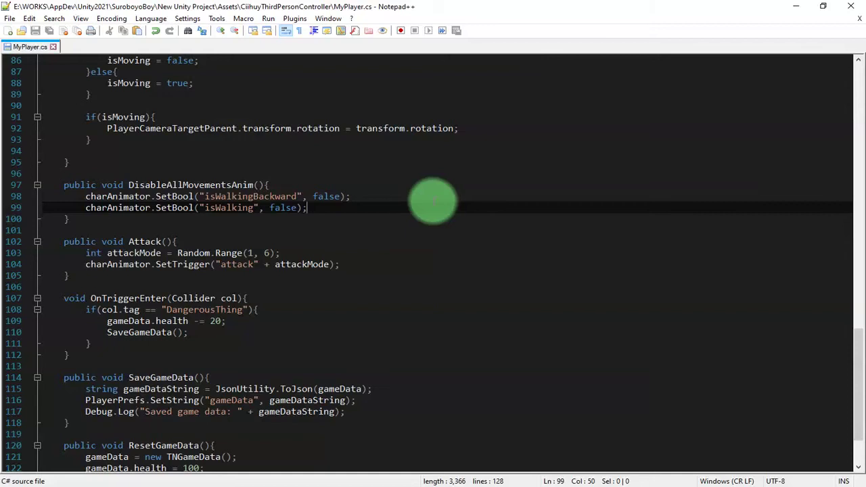
pyautogui.scroll(2, 433, 200)
pyautogui.scroll(3, 357, 151)
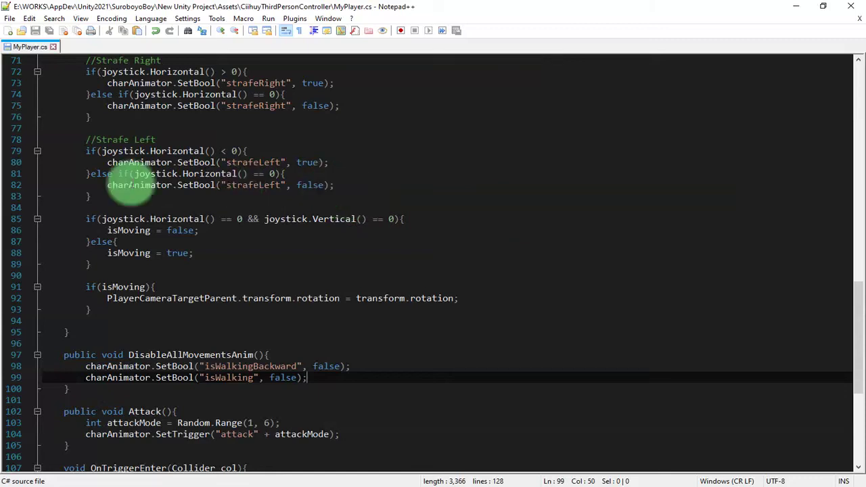
# Copy the strafeLeft and strafeRight false SetBool lines into DisableAllMovementsAnim and save
pyautogui.click(328, 184)
pyautogui.moveTo(328, 185); pyautogui.dragTo(107, 184)
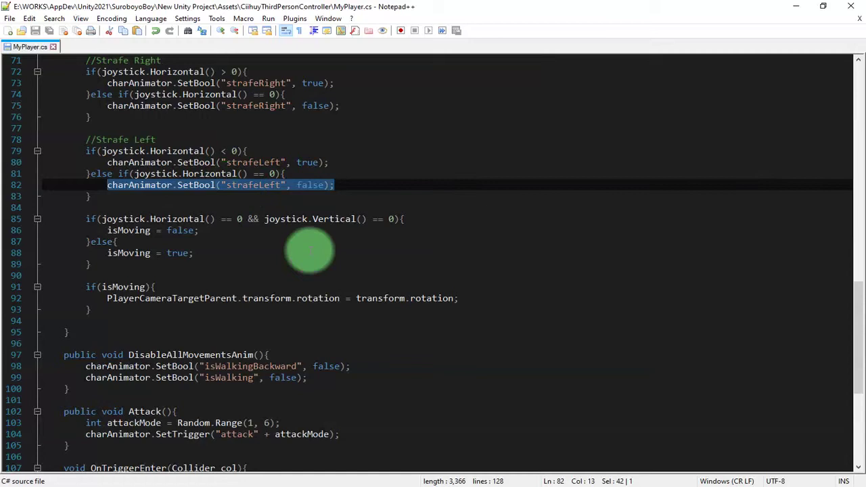
pyautogui.click(322, 377)
pyautogui.press('Return')
pyautogui.hotkey('ctrl', 'v')
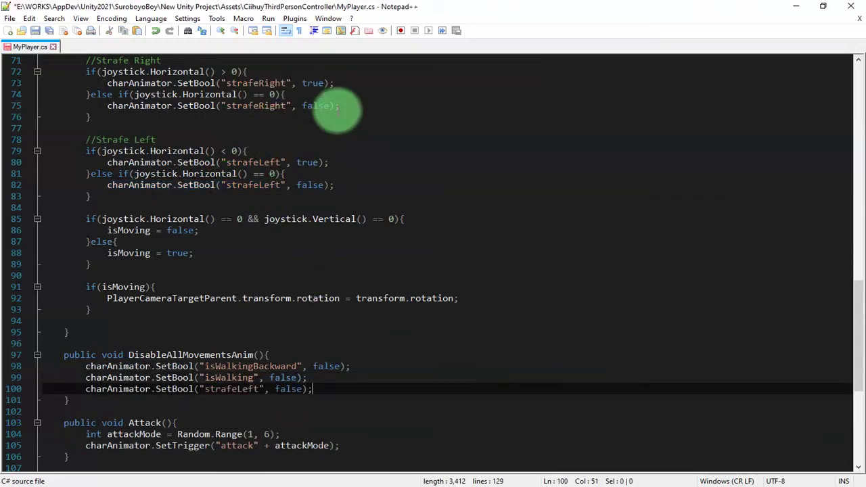
pyautogui.moveTo(340, 105); pyautogui.dragTo(106, 105)
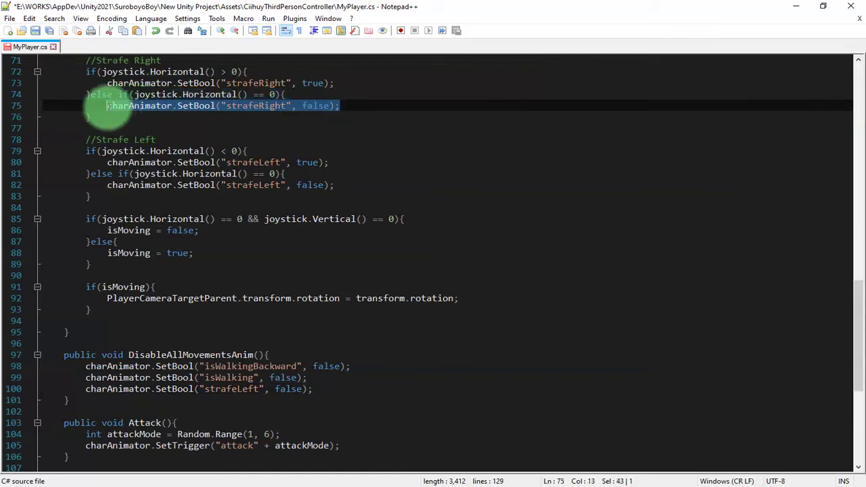
pyautogui.click(328, 389)
pyautogui.press('Return')
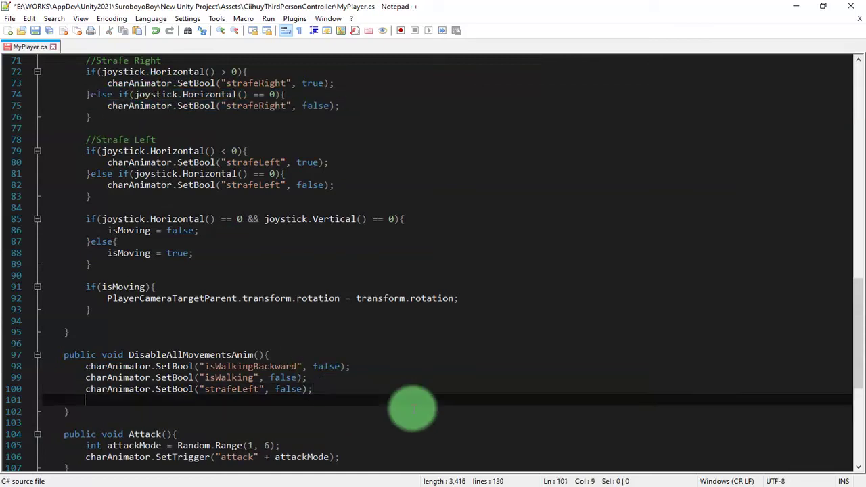
pyautogui.hotkey('ctrl', 'v')
pyautogui.hotkey('ctrl', 's')
# Select the DisableAllMovementsAnim(); call on line 54 and move to the Strafe Right condition
pyautogui.scroll(4, 379, 379)
pyautogui.scroll(2, 379, 372)
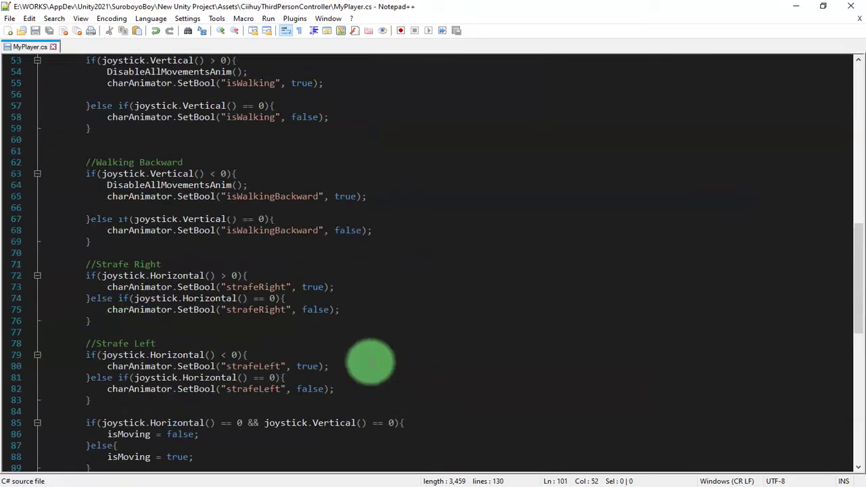
pyautogui.click(210, 184)
pyautogui.scroll(3, 338, 241)
pyautogui.click(209, 185)
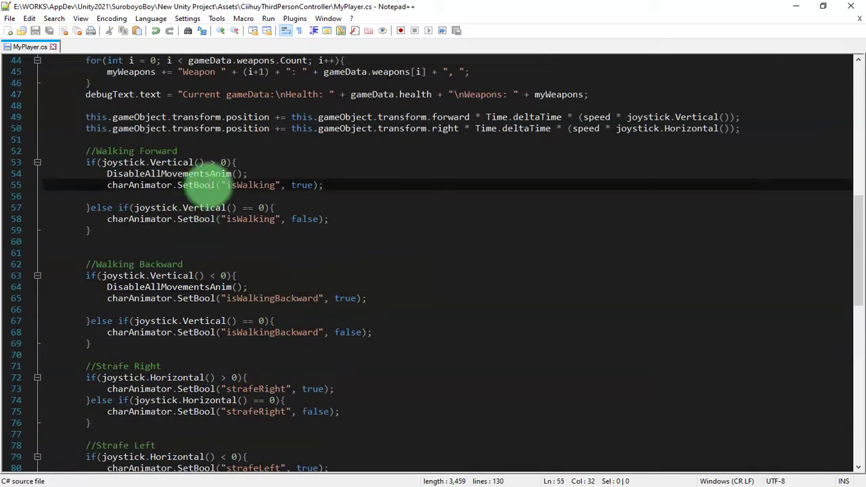
pyautogui.press('Up')
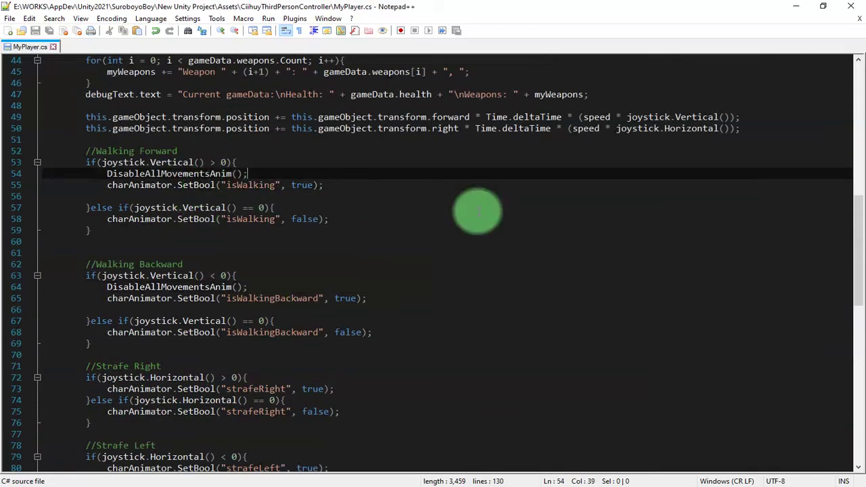
pyautogui.hotkey('shift', 'Home')
pyautogui.hotkey('ctrl', 'c')
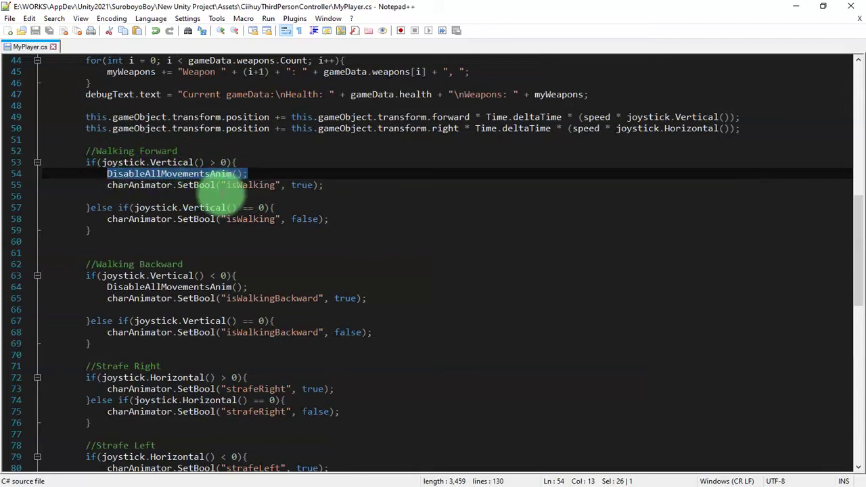
pyautogui.scroll(-2, 216, 202)
pyautogui.scroll(1, 216, 203)
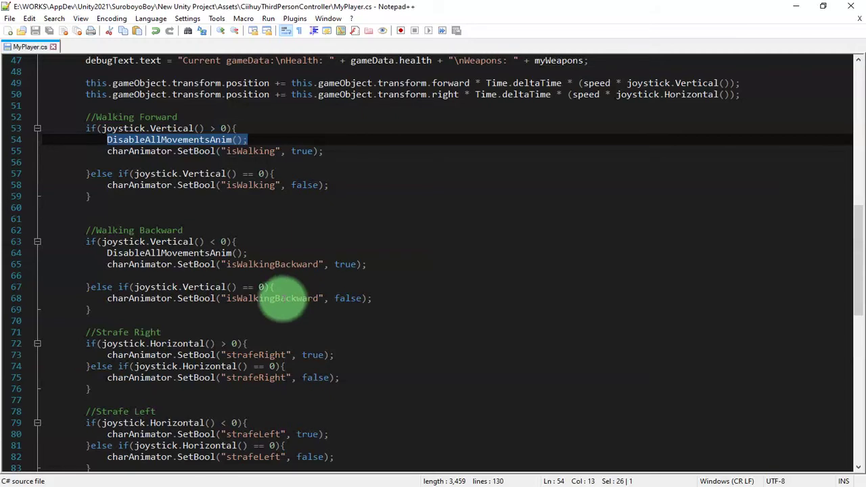
pyautogui.scroll(-1, 277, 299)
pyautogui.scroll(-1, 277, 299)
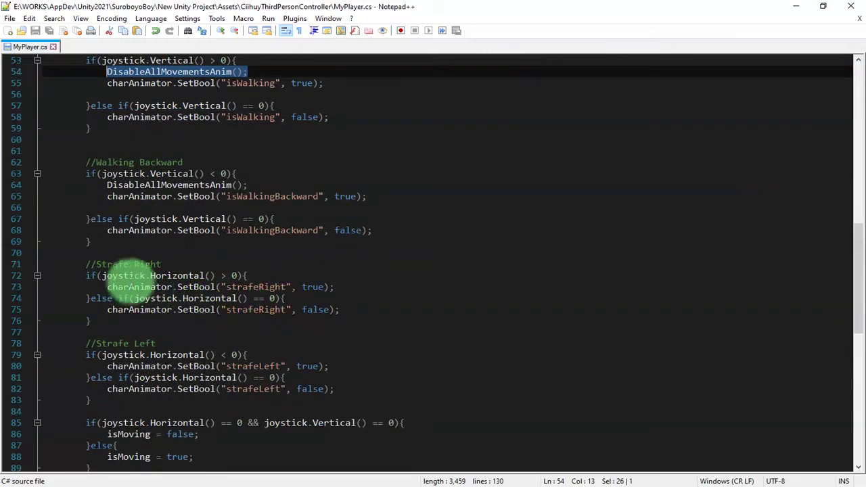
pyautogui.click(280, 273)
# Insert DisableAllMovementsAnim(); at the start of the Strafe Right and Strafe Left branches and save
pyautogui.press('Return')
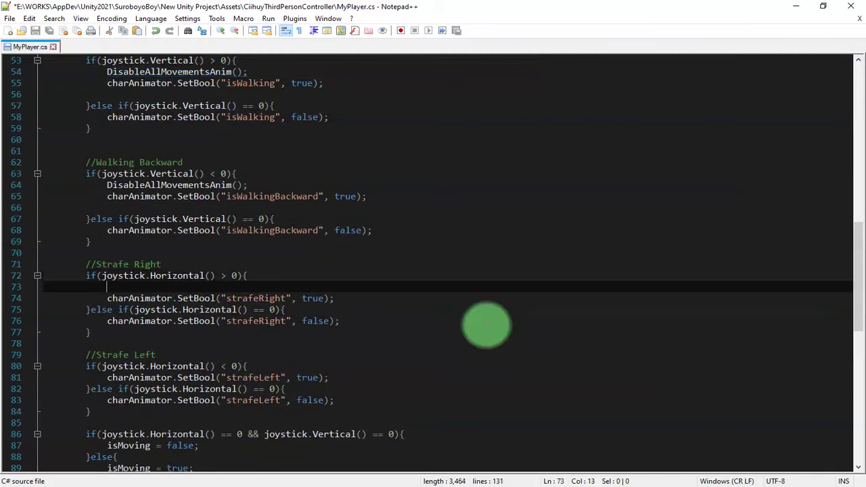
pyautogui.hotkey('ctrl', 'v')
pyautogui.press('Down')
pyautogui.press('Down')
pyautogui.press('Down')
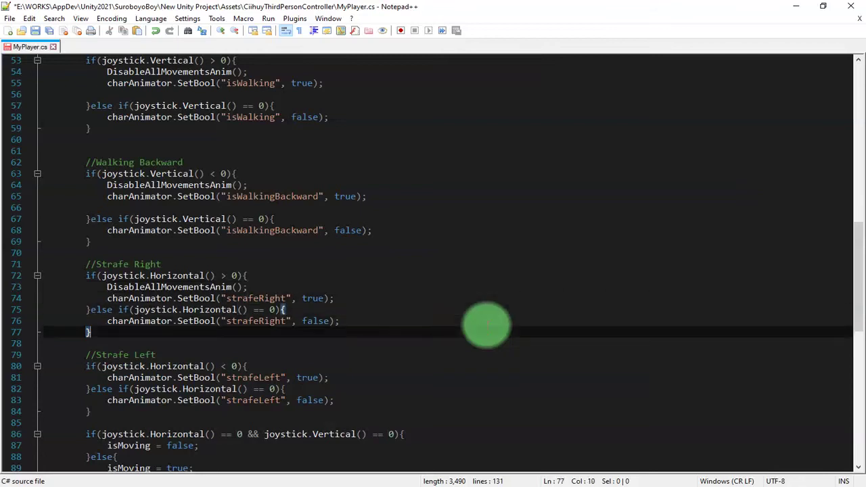
pyautogui.press('Down')
pyautogui.press('Down')
pyautogui.press('Down')
pyautogui.press('End')
pyautogui.press('Return')
pyautogui.hotkey('ctrl', 'v')
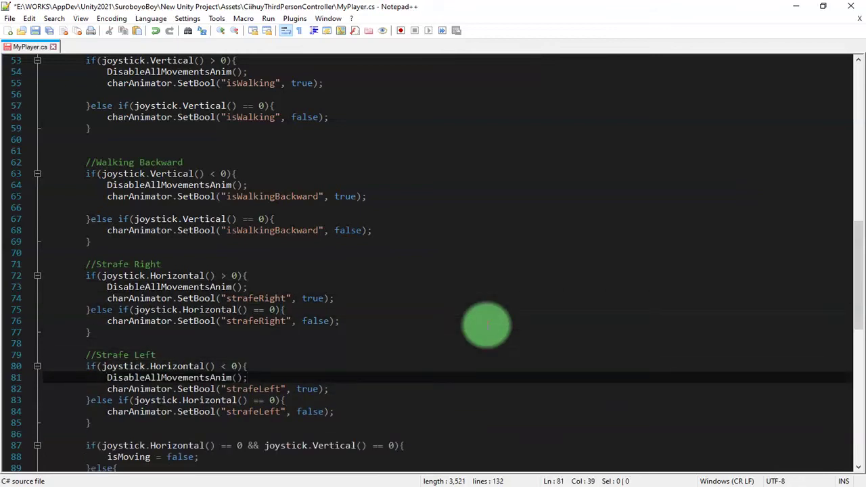
pyautogui.hotkey('ctrl', 's')
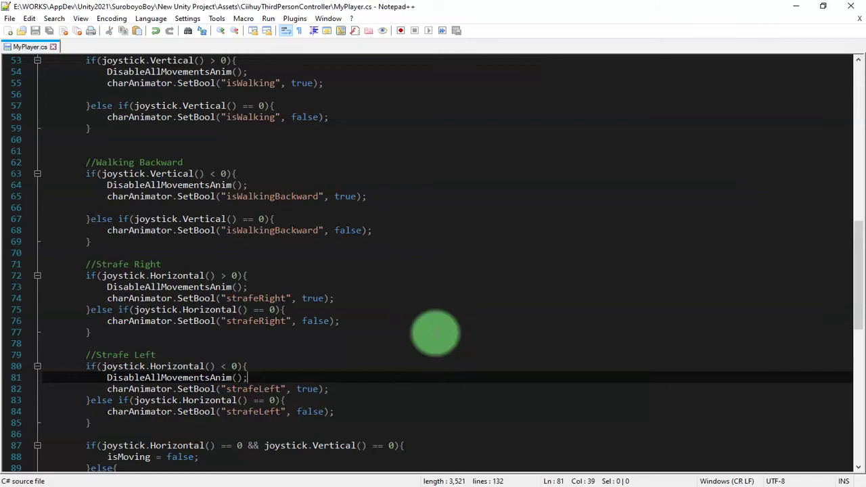
# Review the walking thresholds and select the zero threshold in the walking forward condition
pyautogui.scroll(2, 372, 304)
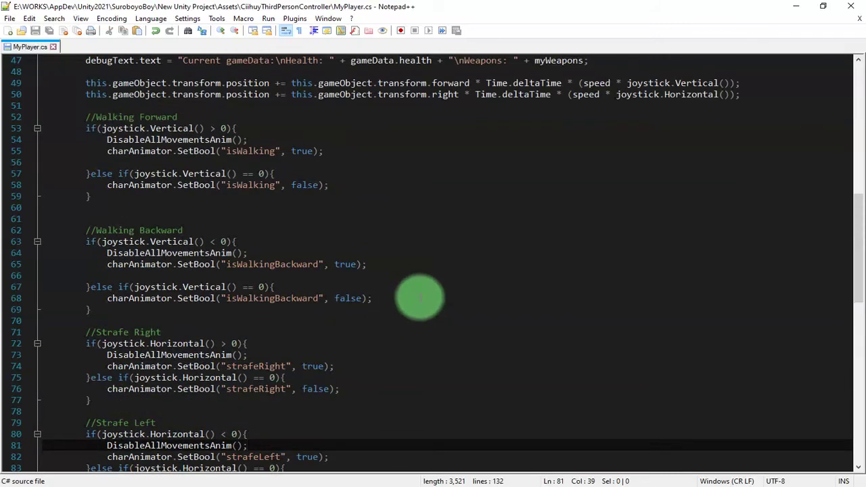
pyautogui.scroll(2, 305, 298)
pyautogui.click(226, 196)
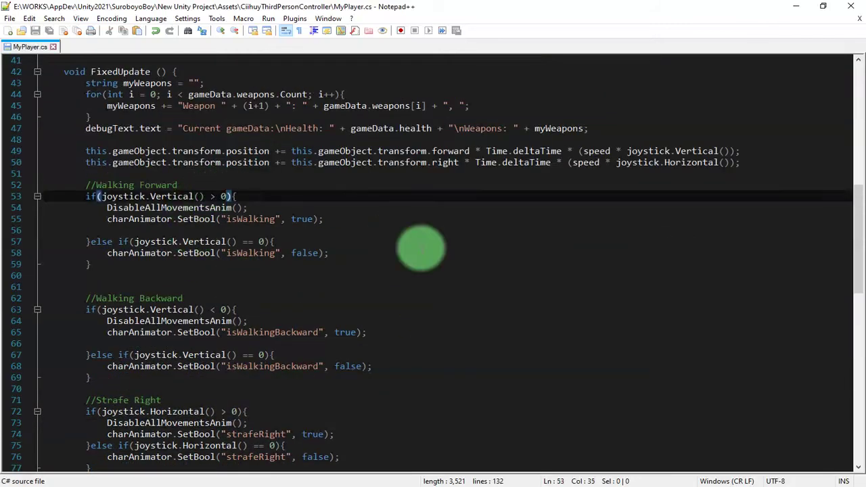
pyautogui.click(221, 196)
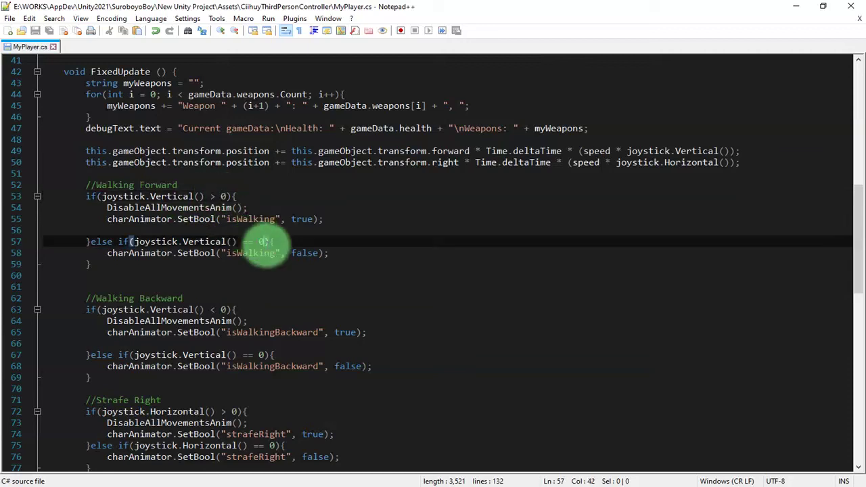
pyautogui.click(227, 196)
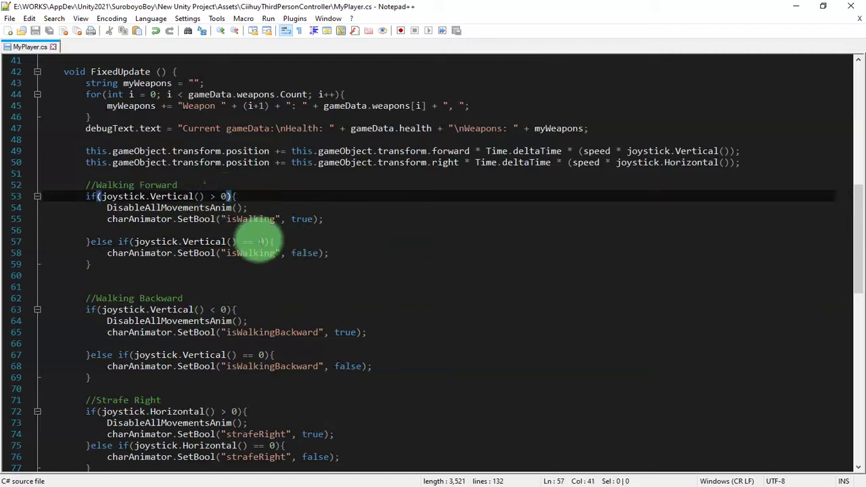
pyautogui.click(257, 241)
pyautogui.scroll(-2, 242, 409)
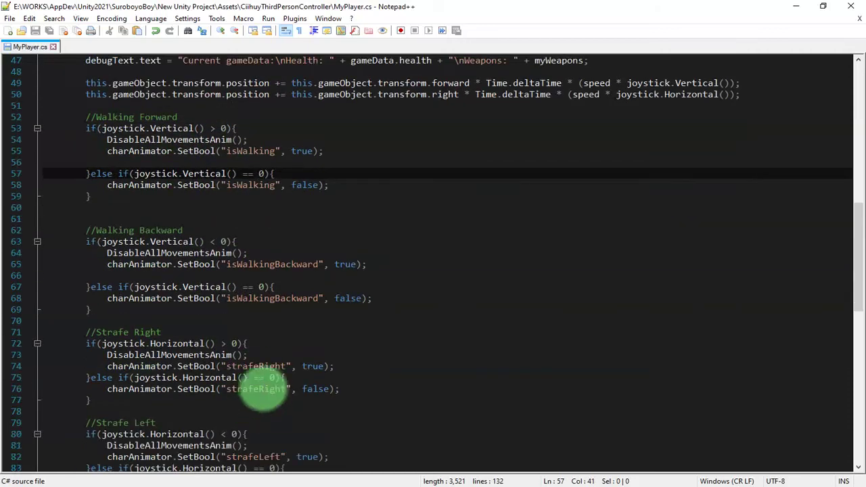
pyautogui.scroll(-2, 261, 386)
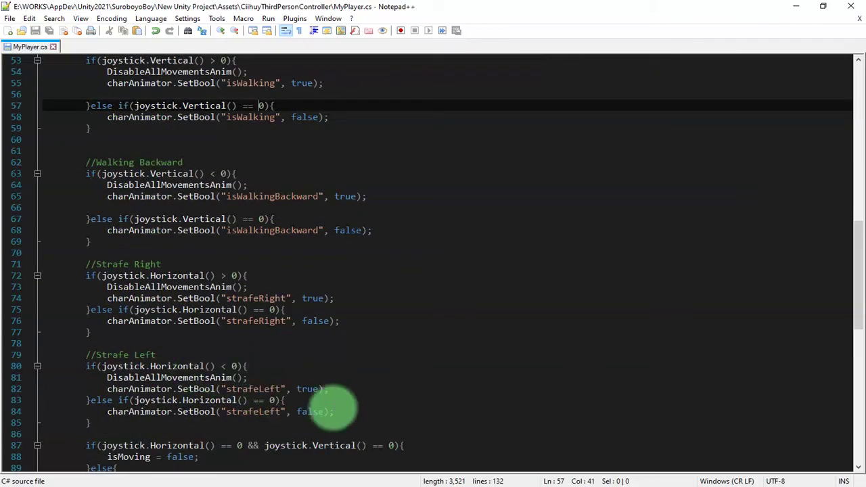
pyautogui.scroll(-1, 263, 420)
pyautogui.scroll(-1, 299, 405)
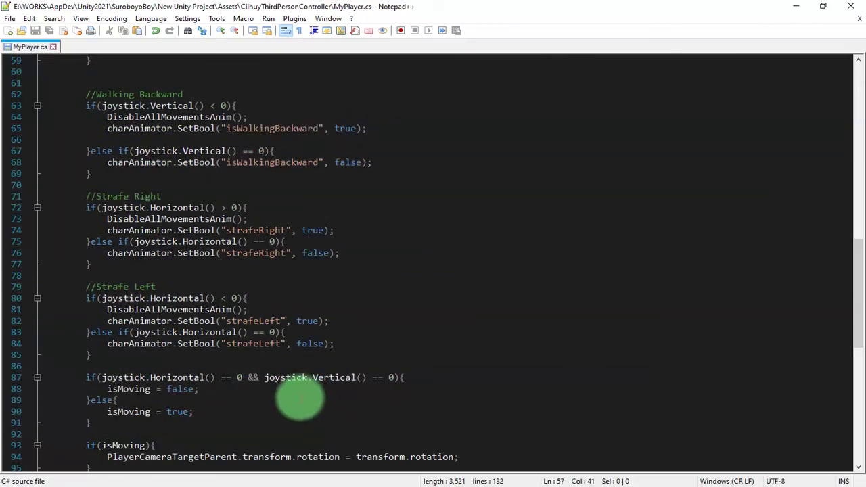
pyautogui.scroll(1, 311, 399)
pyautogui.scroll(4, 321, 398)
pyautogui.click(229, 173)
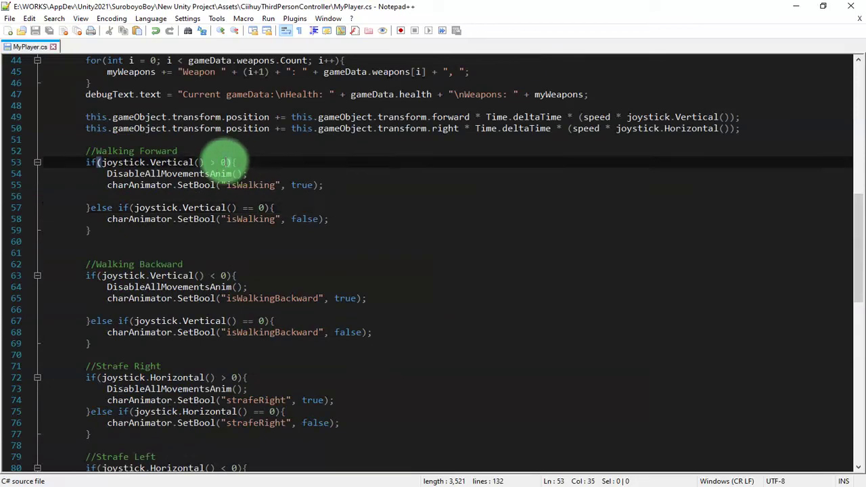
pyautogui.press('Up')
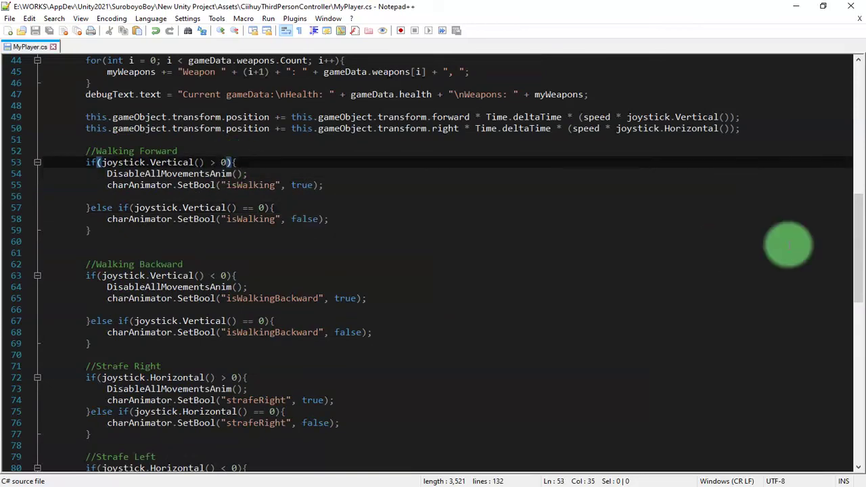
pyautogui.hotkey('shift', 'Left')
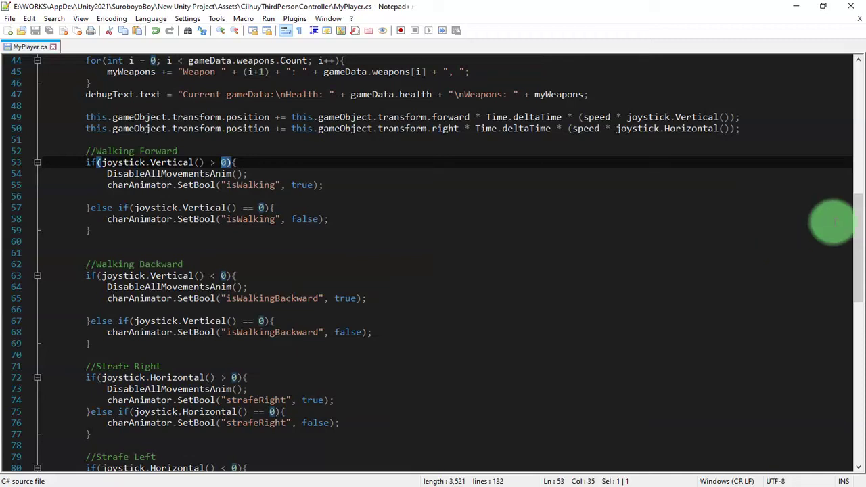
# Set the walk forward and backward thresholds to 0.2 and -0.2 and save MyPlayer.cs
pyautogui.write('0')
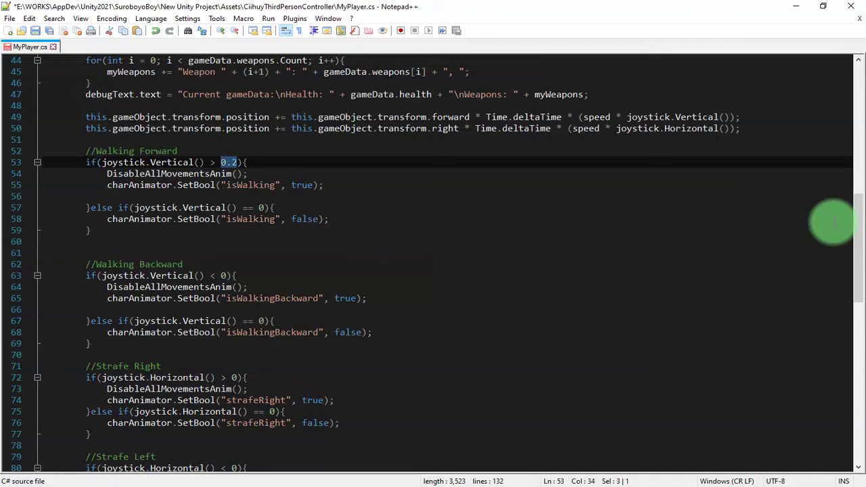
pyautogui.press('Down')
pyautogui.press('Down')
pyautogui.press('Down')
pyautogui.press('Down')
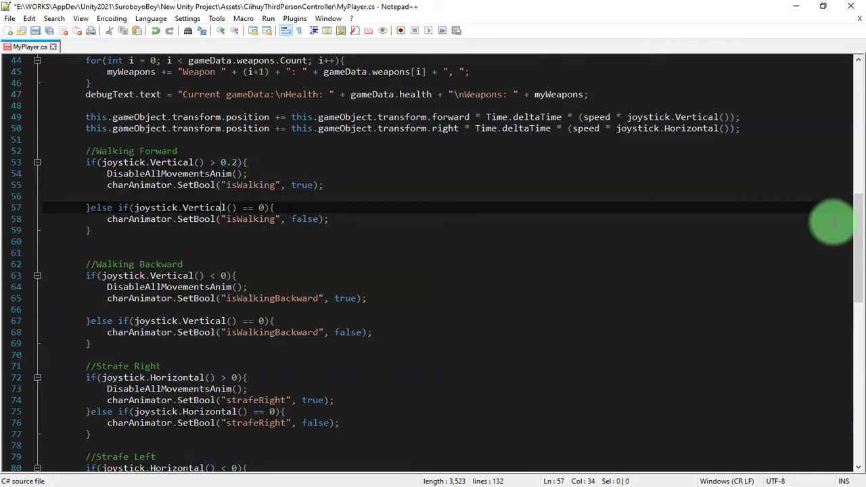
pyautogui.press('Down')
pyautogui.press('Down')
pyautogui.press('Down')
pyautogui.press('Down')
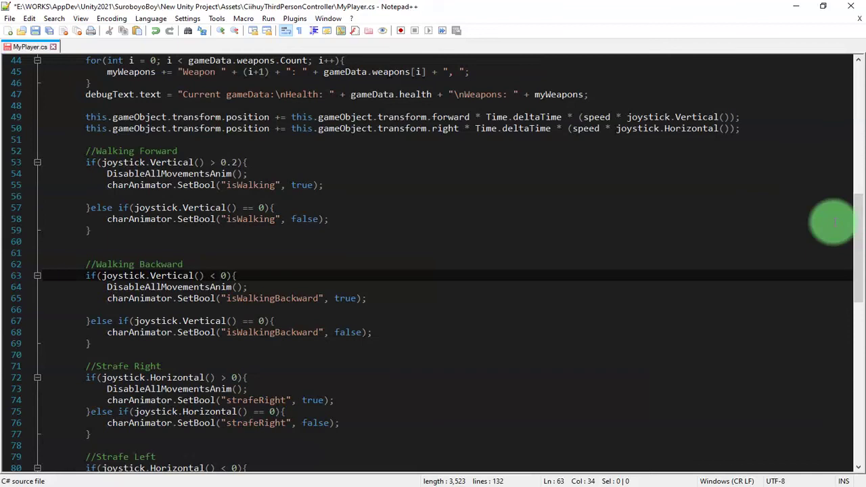
pyautogui.write('-')
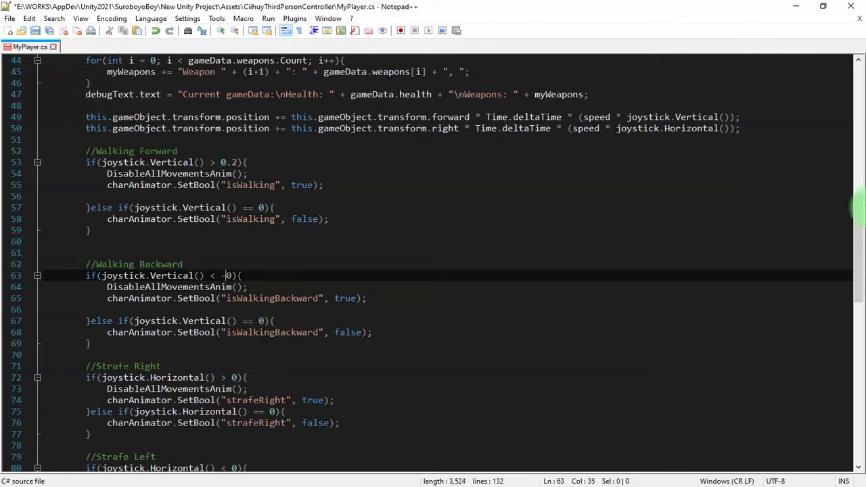
pyautogui.write('.2')
pyautogui.hotkey('ctrl', 's')
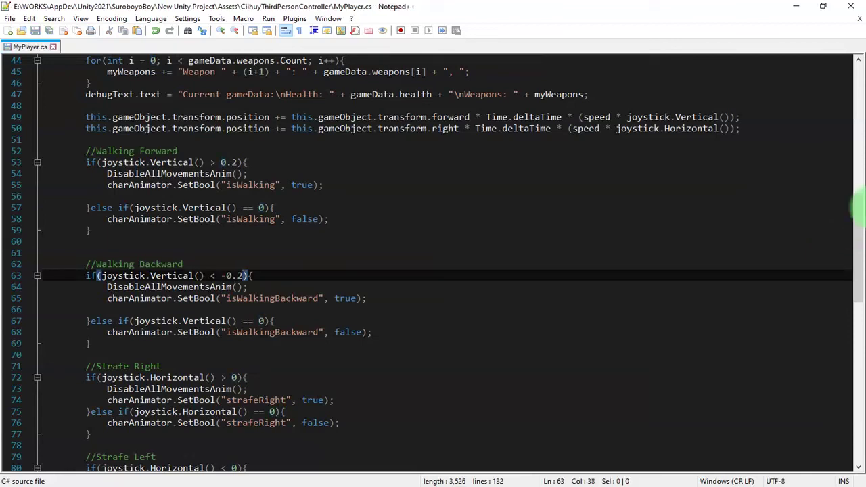
# Set the strafe right and left thresholds to 0.5 and -0.5
pyautogui.press('Down')
pyautogui.press('Down')
pyautogui.press('Down')
pyautogui.press('Down')
pyautogui.press('Down')
pyautogui.press('Down')
pyautogui.press('Down')
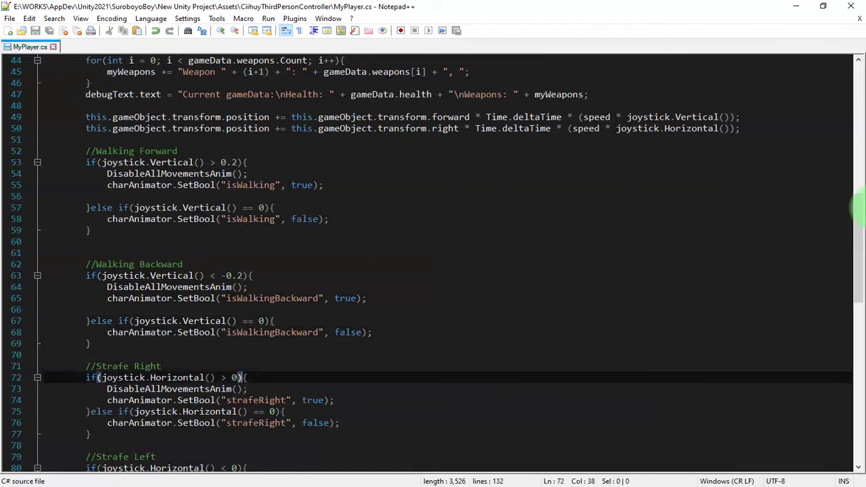
pyautogui.hotkey('shift', 'Left')
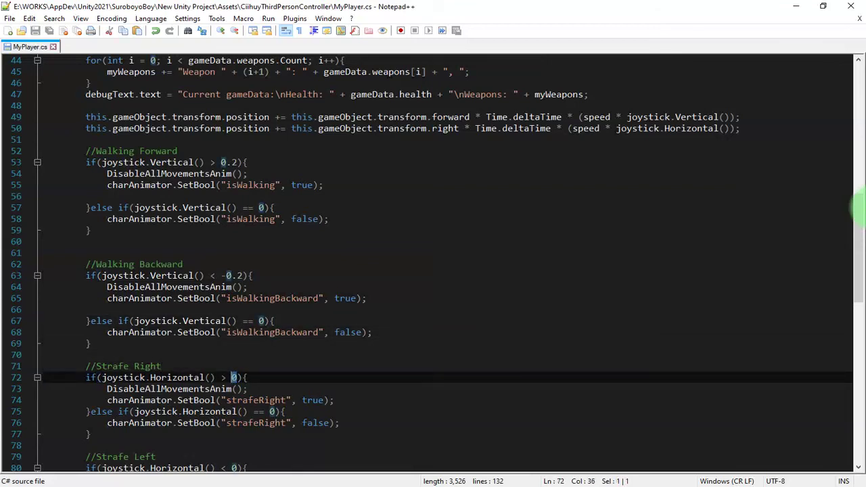
pyautogui.write('.')
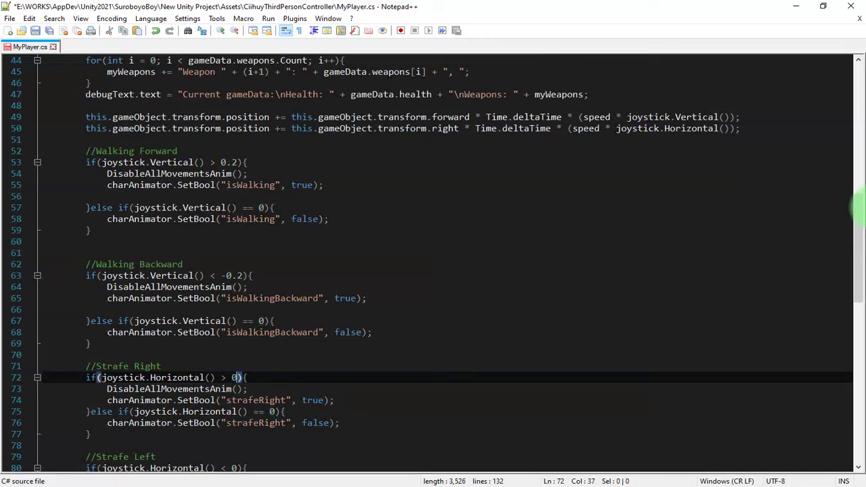
pyautogui.press('Down')
pyautogui.press('Down')
pyautogui.press('Down')
pyautogui.press('Down')
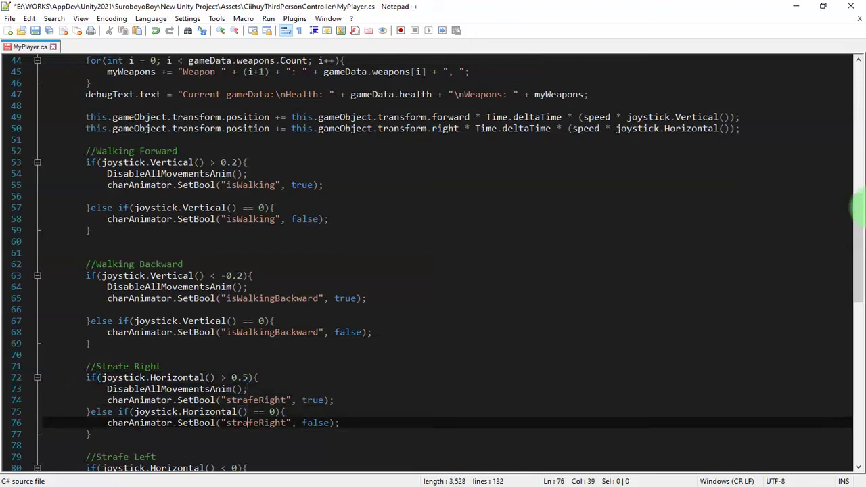
pyautogui.press('Down')
pyautogui.press('Down')
pyautogui.press('Down')
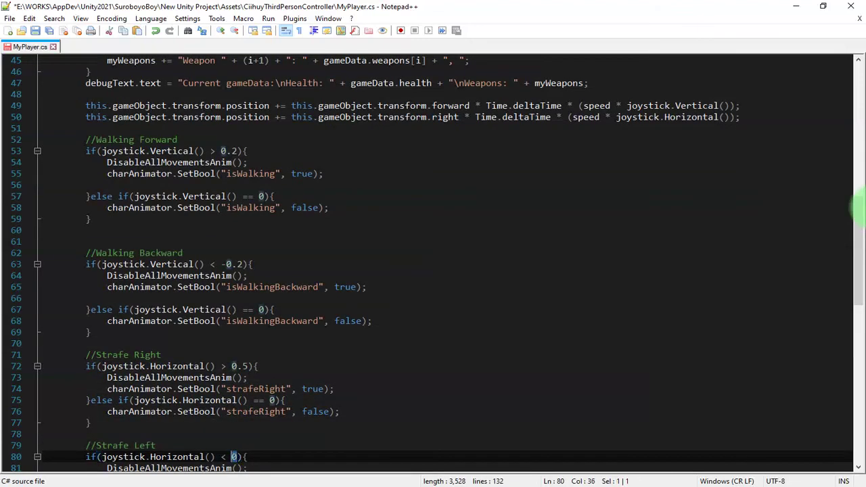
pyautogui.write('-0.5')
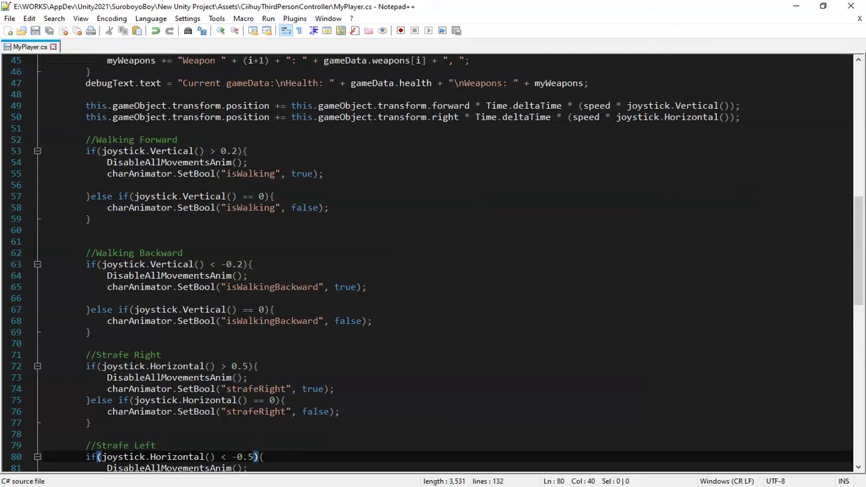
pyautogui.scroll(-3, 493, 212)
pyautogui.scroll(-1, 493, 220)
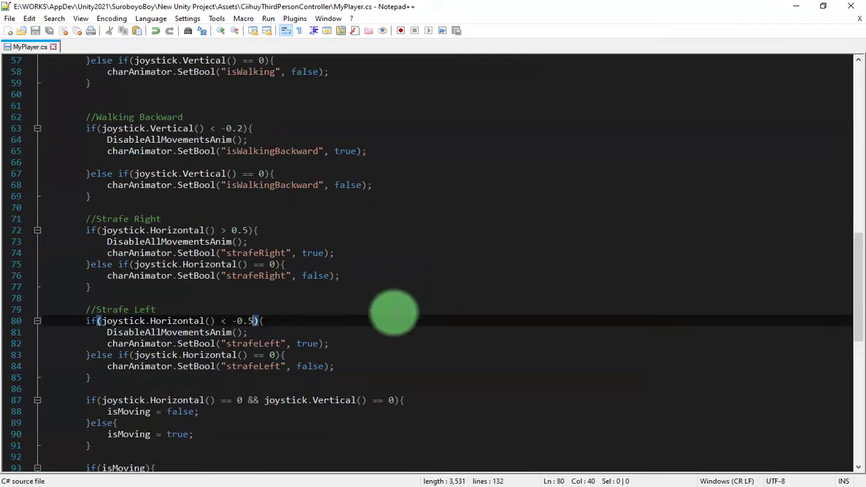
pyautogui.scroll(-2, 394, 317)
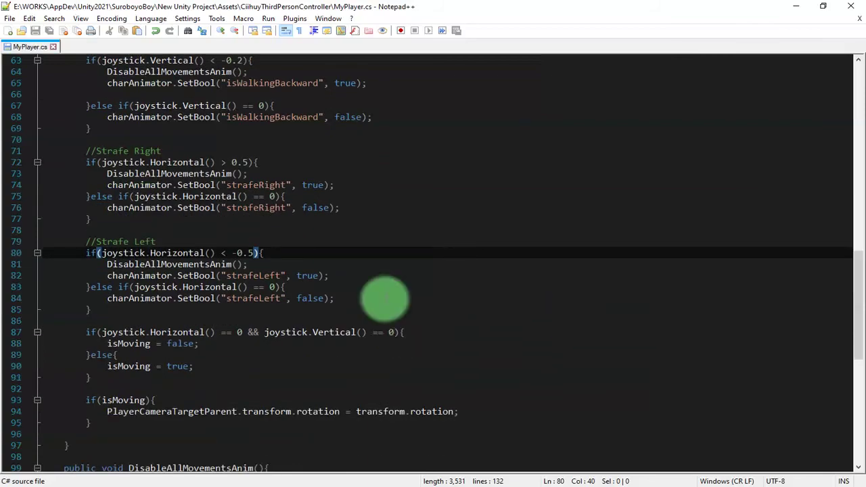
pyautogui.hotkey('alt', 'Tab')
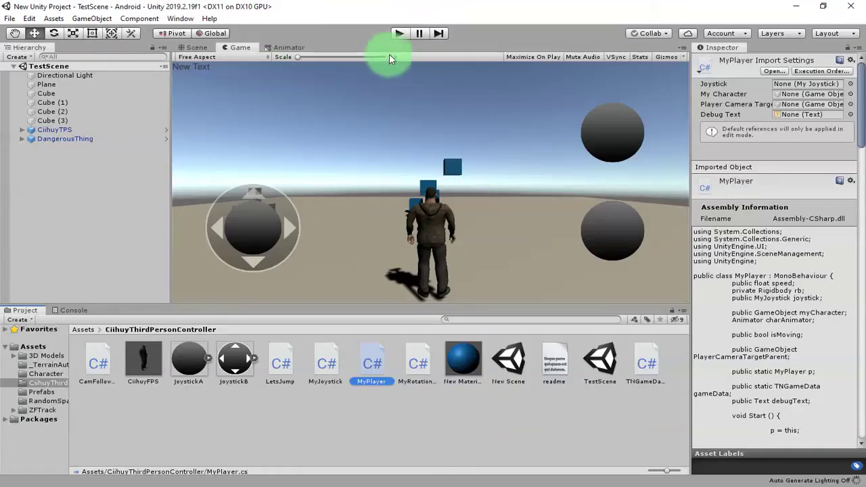
# Enter play mode and push the on-screen joystick to walk the character
pyautogui.click(398, 33)
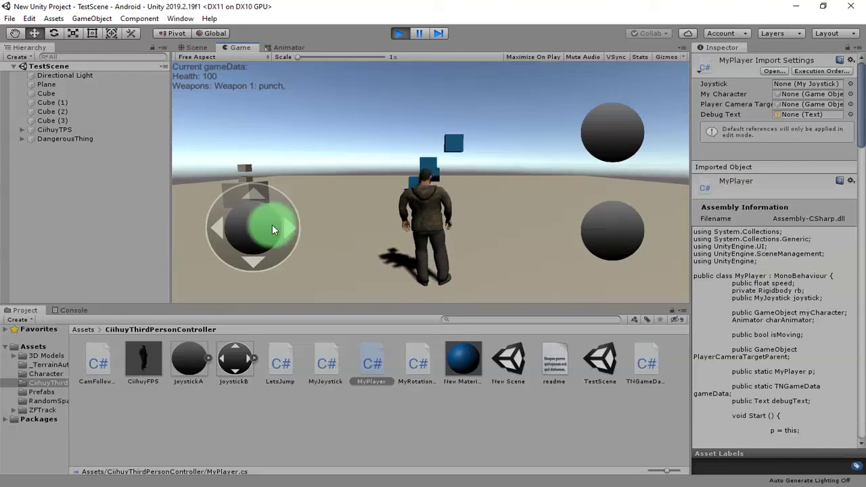
pyautogui.moveTo(272, 225)
pyautogui.mouseDown()
pyautogui.moveTo(386, 228)
pyautogui.moveTo(207, 223)
pyautogui.mouseUp()
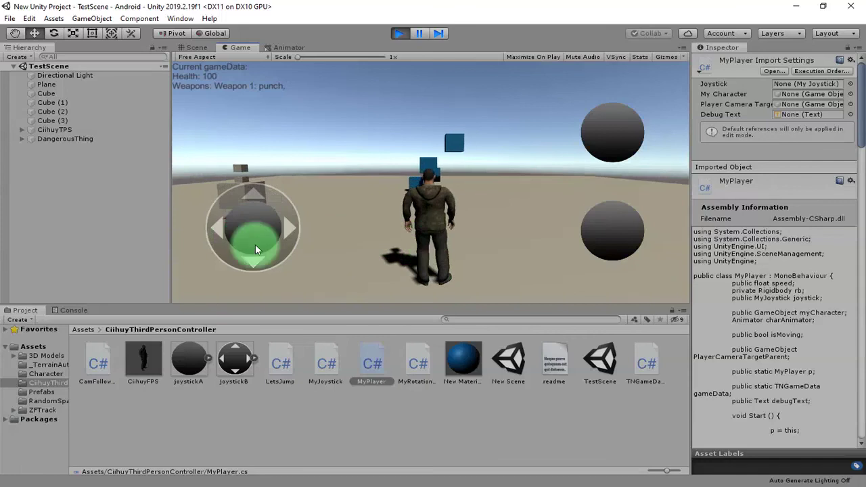